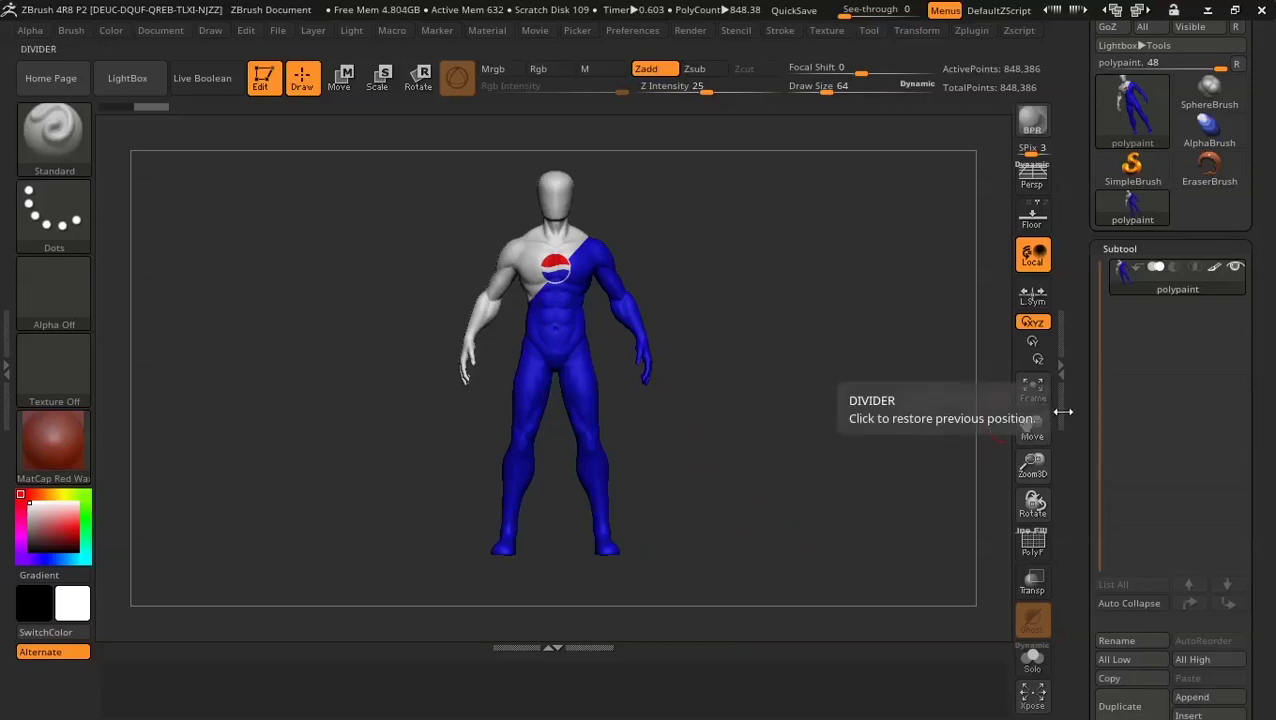
Turn the figure slightly and briefly toggle its mesh wireframe on, then off.
{"action": "mouse_move", "coordinate": [1082, 417]}
{"action": "left_mouse_down"}
{"action": "mouse_move", "coordinate": [1082, 270]}
{"action": "mouse_move", "coordinate": [913, 426]}
{"action": "left_mouse_up"}
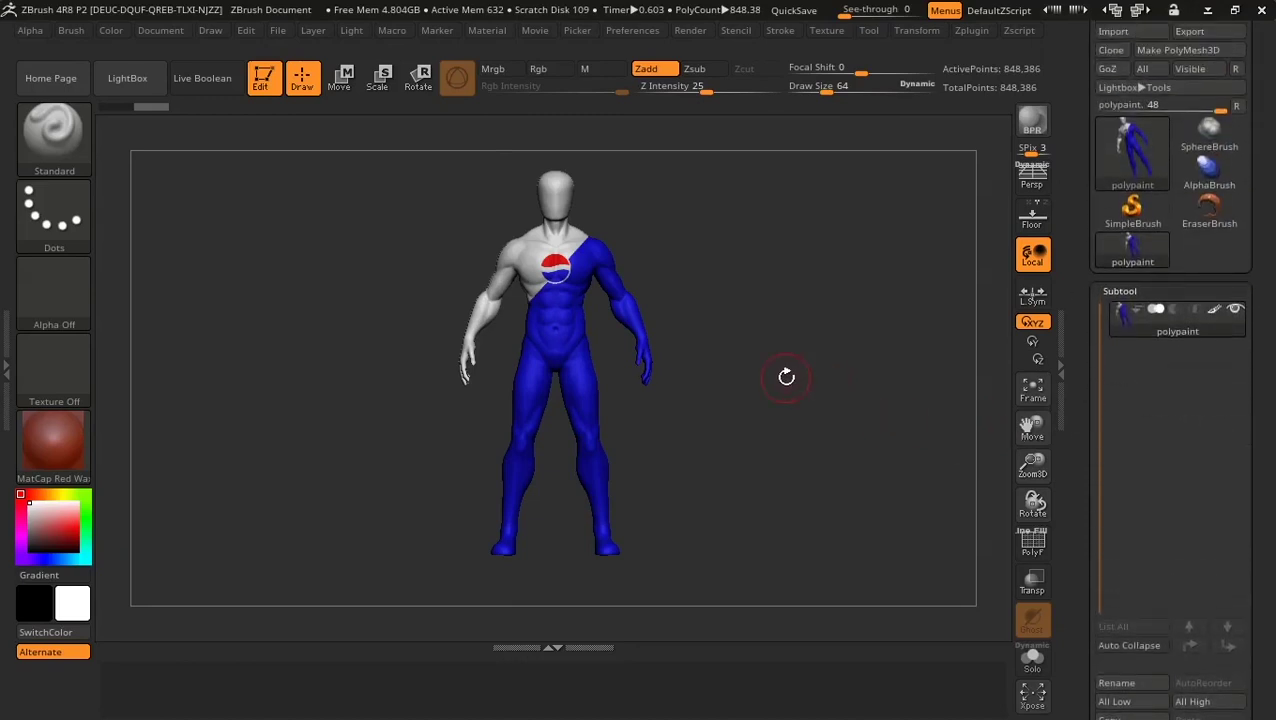
{"action": "left_click_drag", "start_coordinate": [746, 396], "coordinate": [755, 426]}
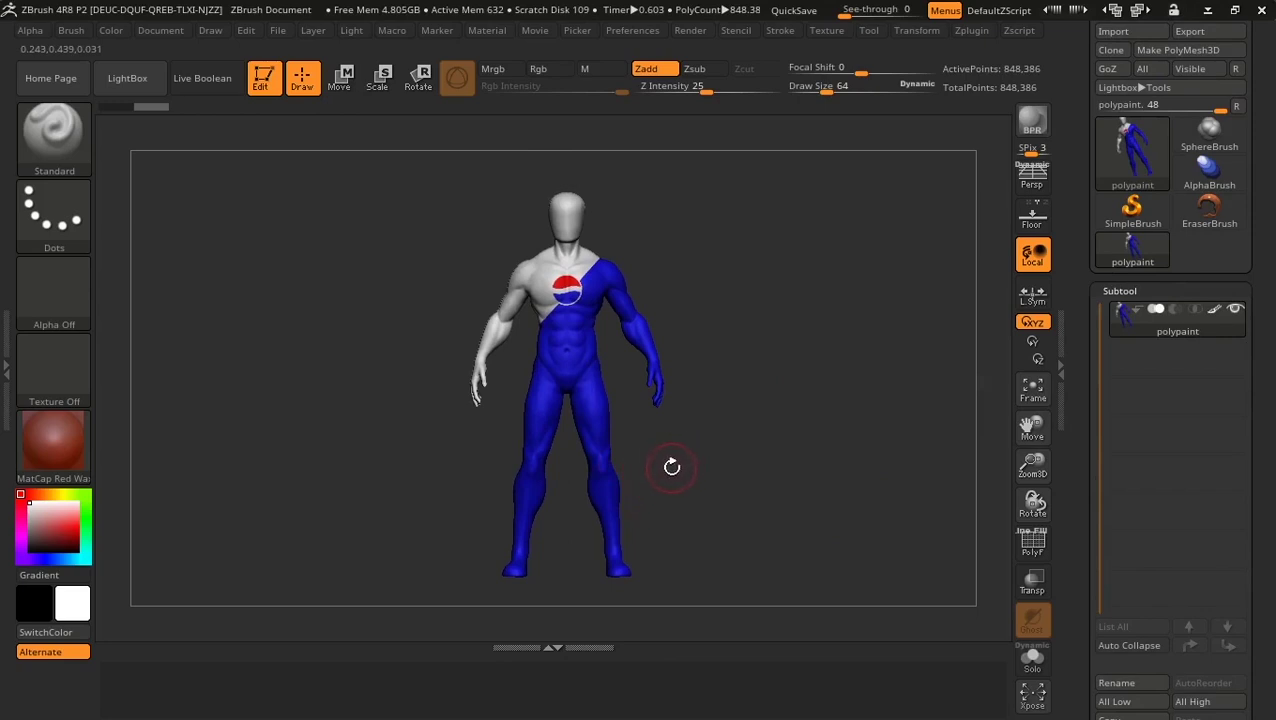
{"action": "left_click", "coordinate": [1033, 543]}
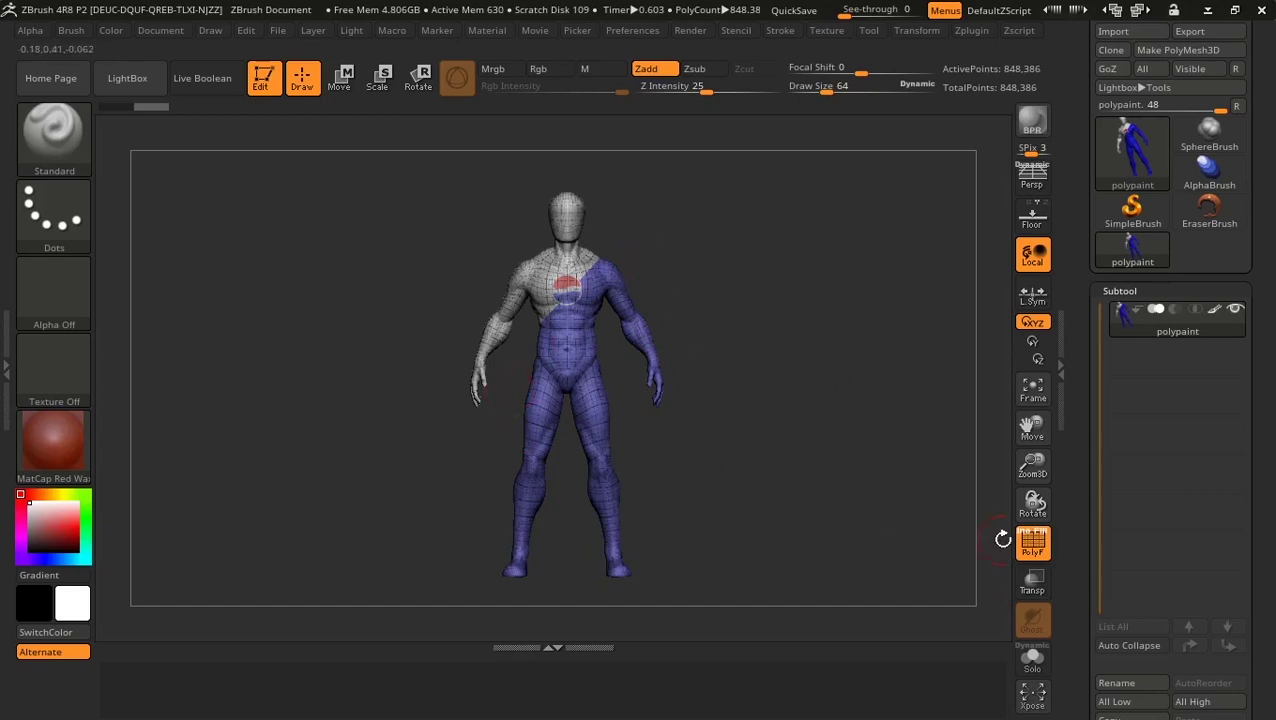
{"action": "left_click", "coordinate": [1035, 552]}
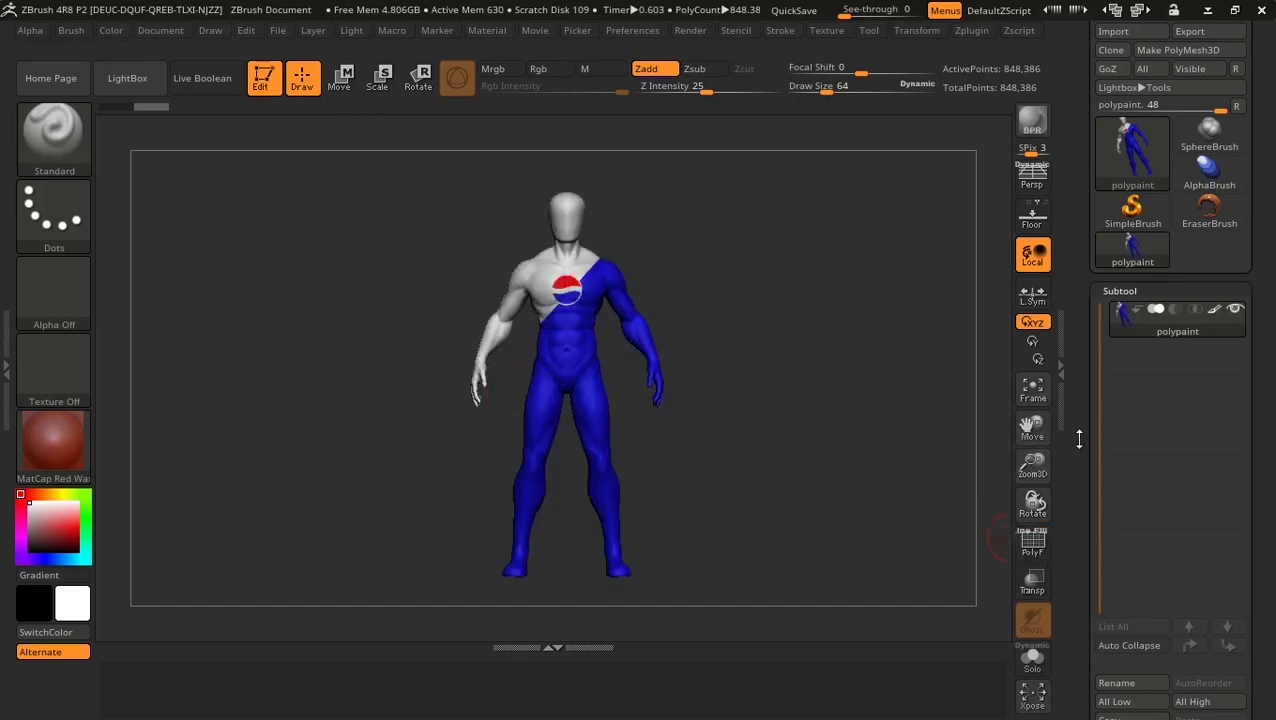
{"action": "left_click_drag", "start_coordinate": [1085, 447], "coordinate": [1087, 447]}
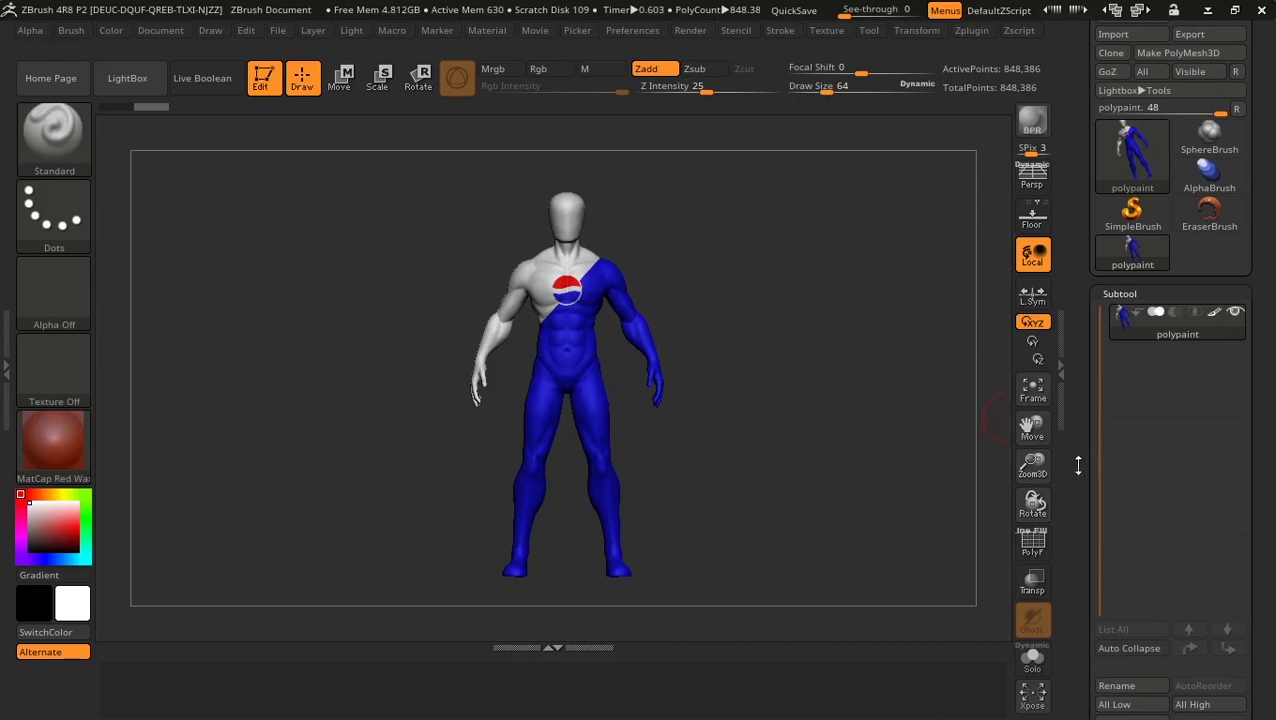
Scroll the Tool palette down and expand UV Map, showing map size 2048.
{"action": "left_click_drag", "start_coordinate": [1078, 463], "coordinate": [1090, 284]}
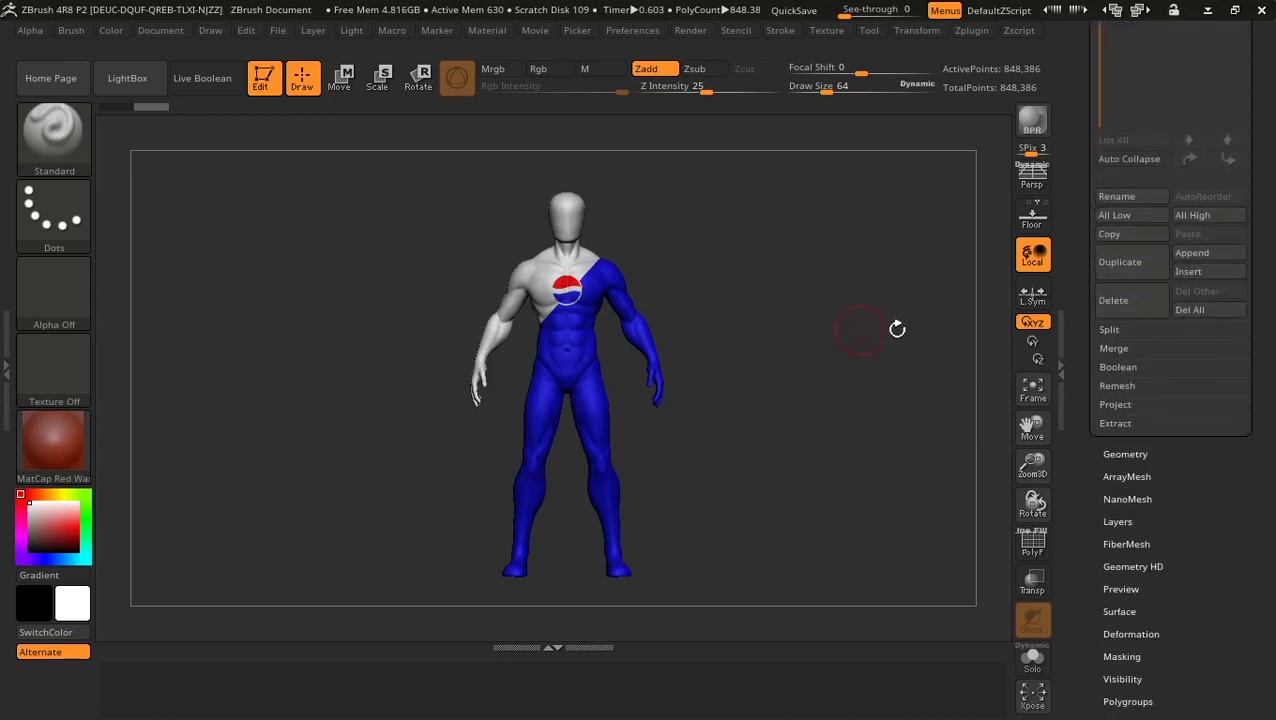
{"action": "scroll", "coordinate": [1087, 458], "scroll_direction": "down", "scroll_amount": 3}
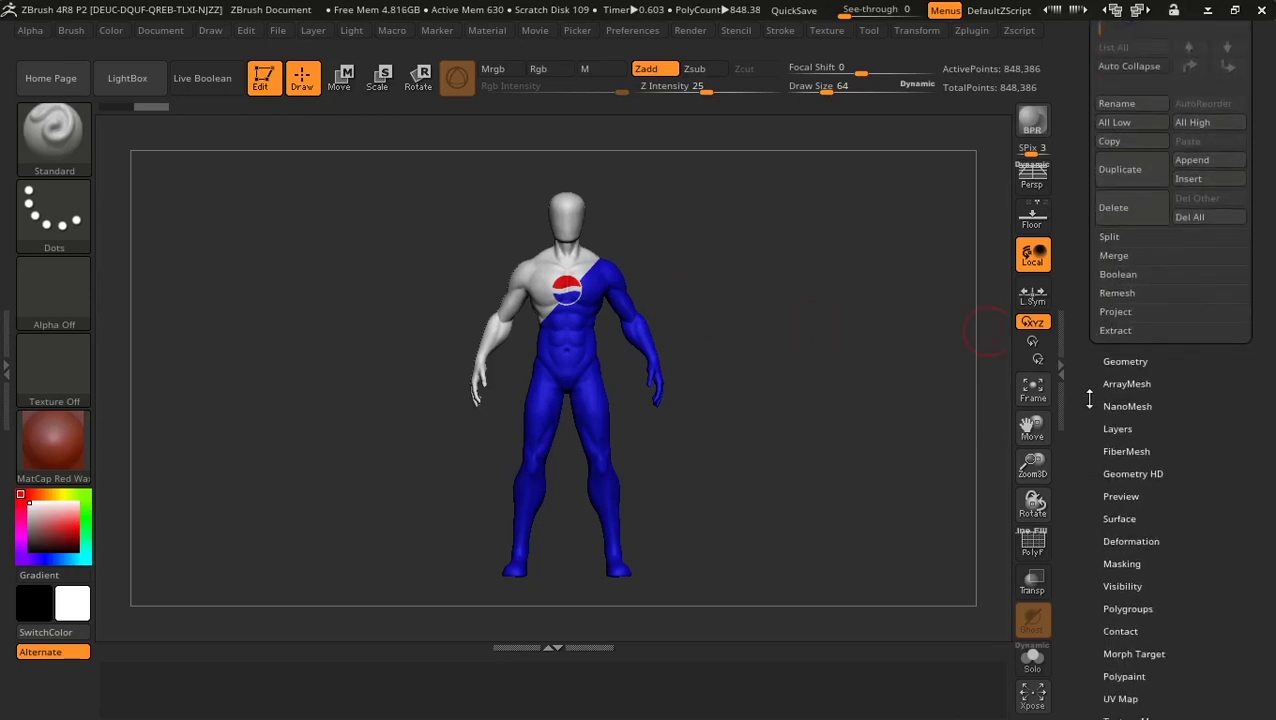
{"action": "scroll", "coordinate": [1122, 478], "scroll_direction": "down", "scroll_amount": 2}
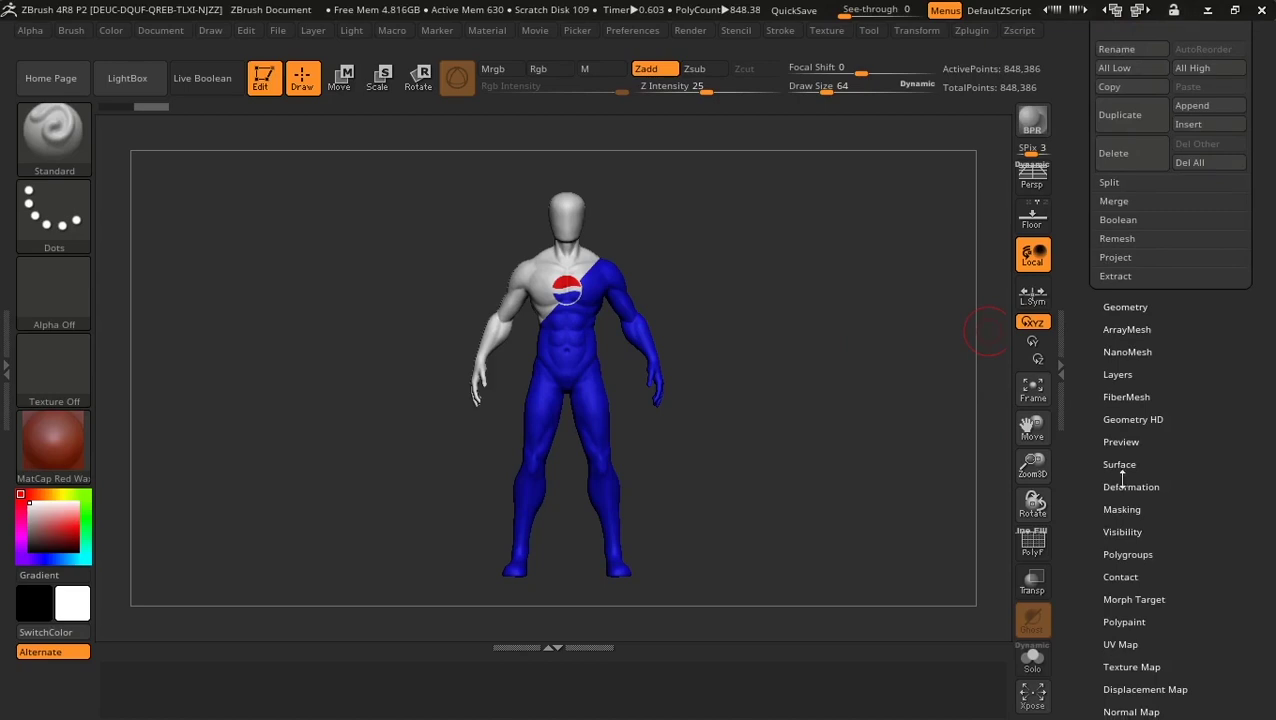
{"action": "left_click", "coordinate": [1121, 644]}
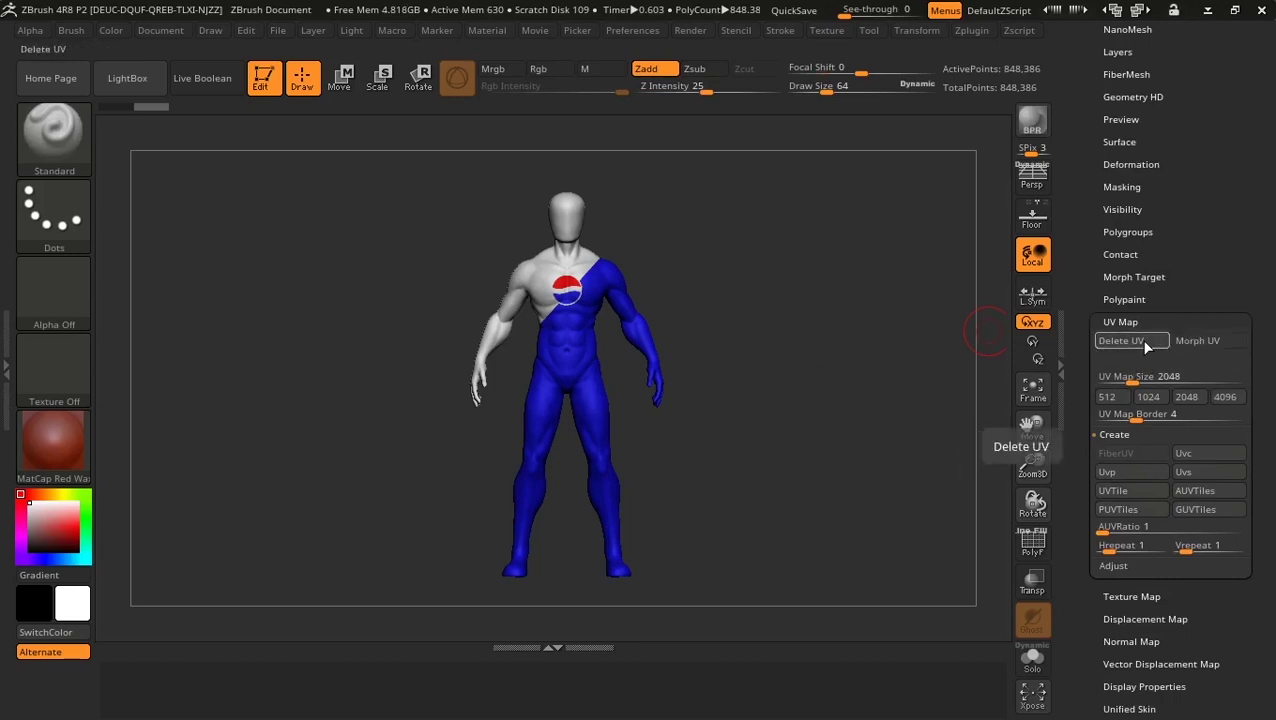
{"action": "left_click", "coordinate": [1210, 341]}
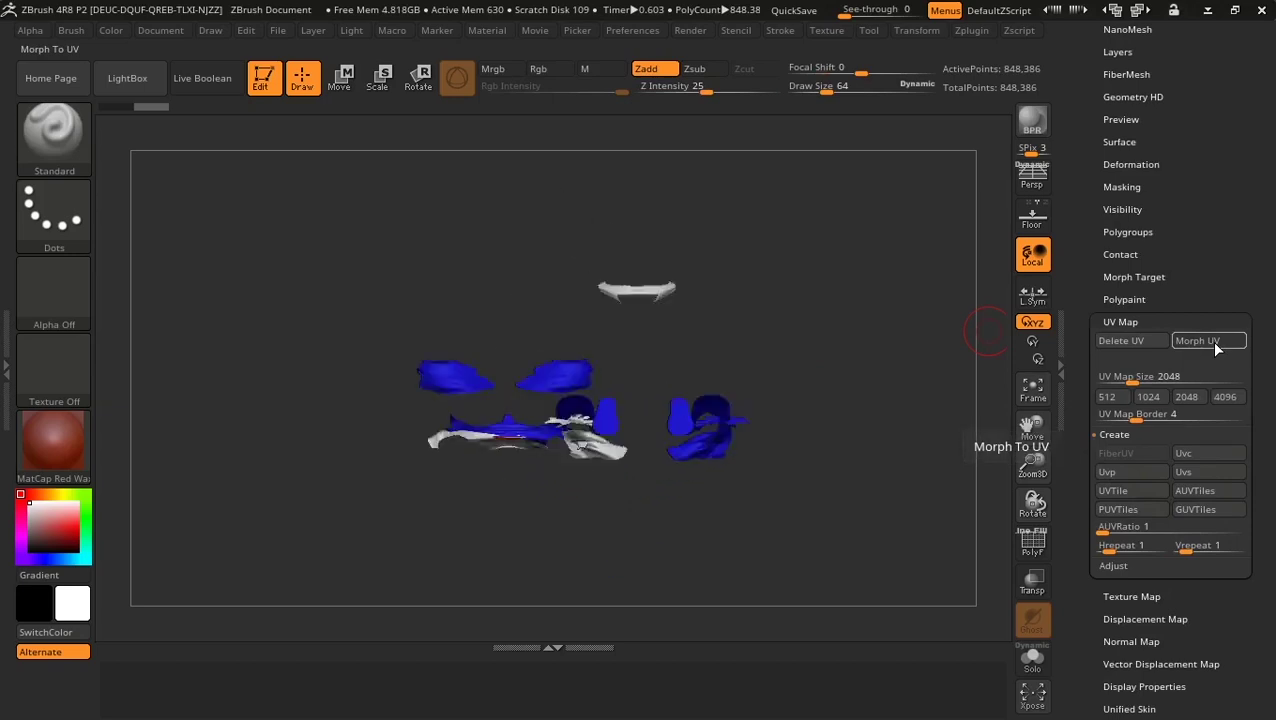
{"action": "left_click", "coordinate": [1210, 341]}
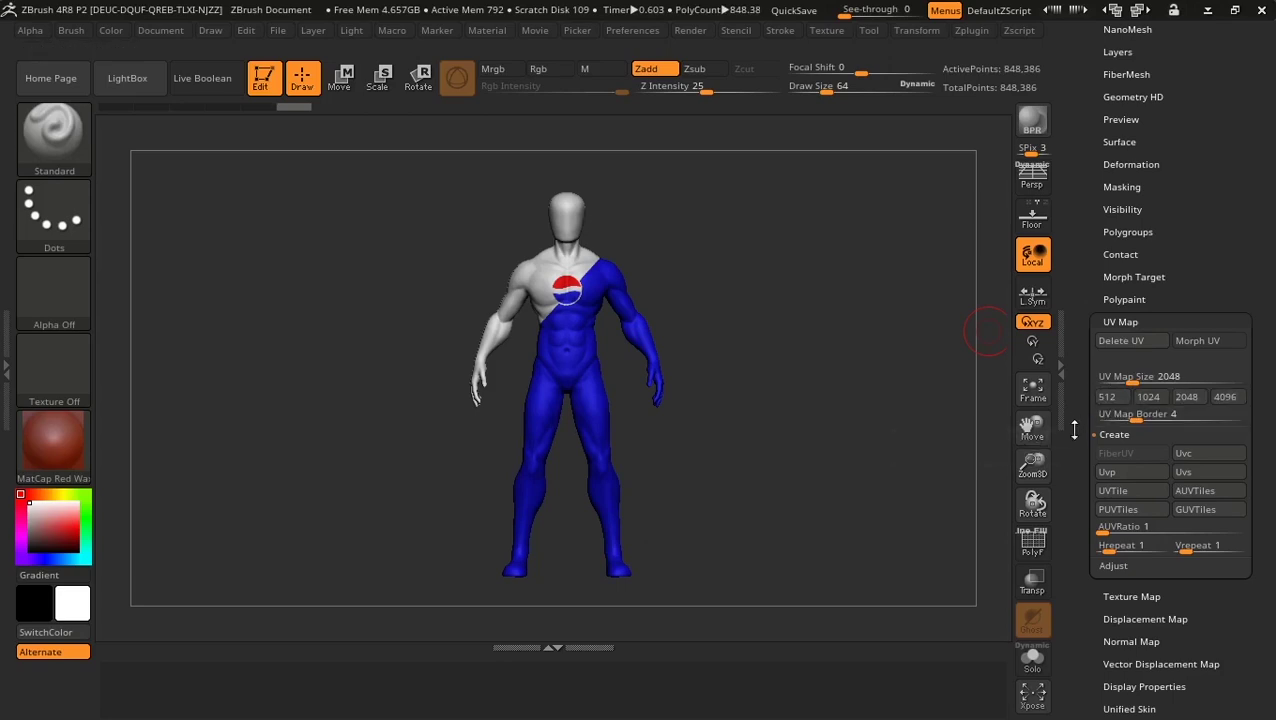
{"action": "left_click_drag", "start_coordinate": [1073, 428], "coordinate": [1076, 323]}
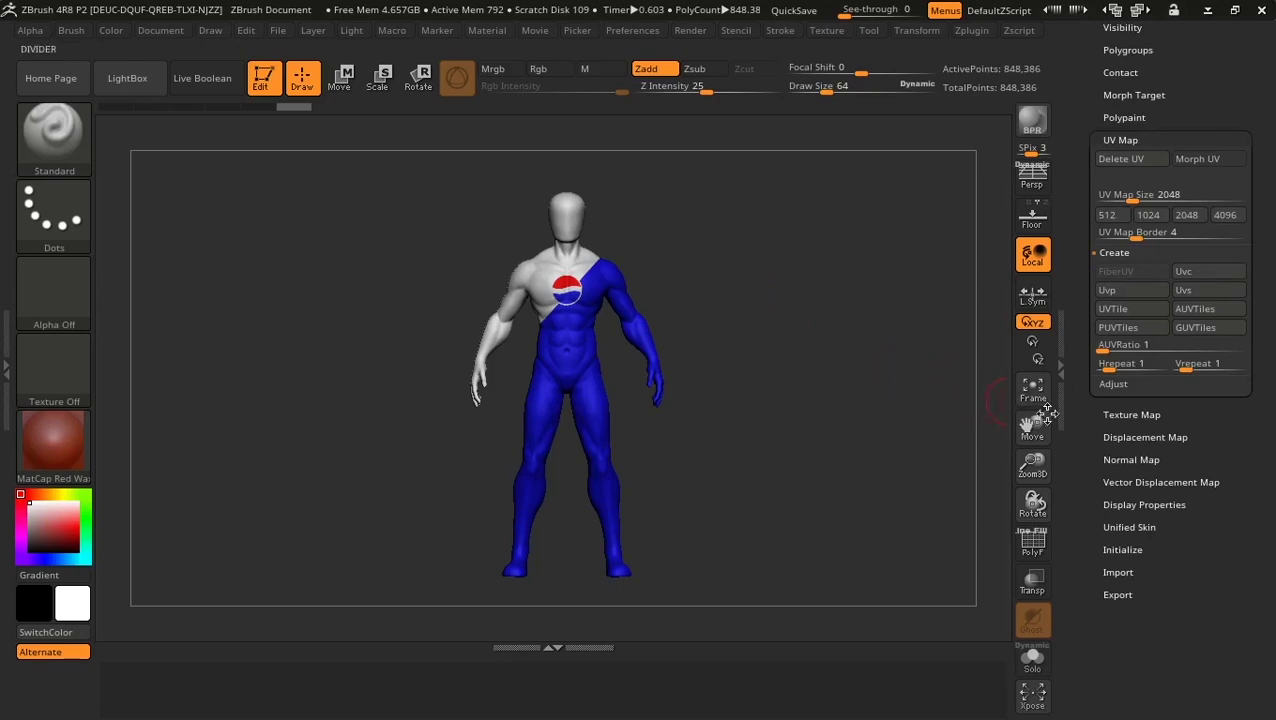
Bake the figure's polypaint into a new 2048×2048 texture map with New From Polypaint.
{"action": "left_click", "coordinate": [1118, 414]}
{"action": "left_click_drag", "start_coordinate": [1080, 421], "coordinate": [1133, 341]}
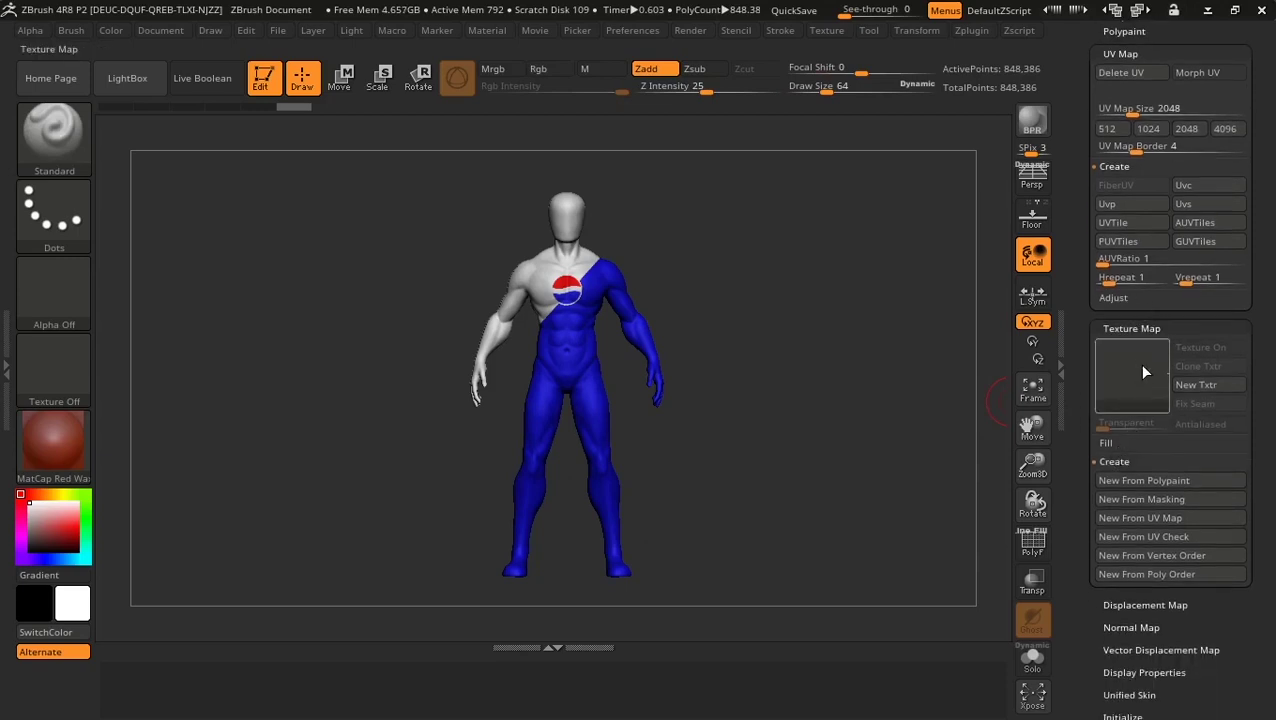
{"action": "left_click", "coordinate": [1118, 462]}
{"action": "left_click", "coordinate": [1119, 462]}
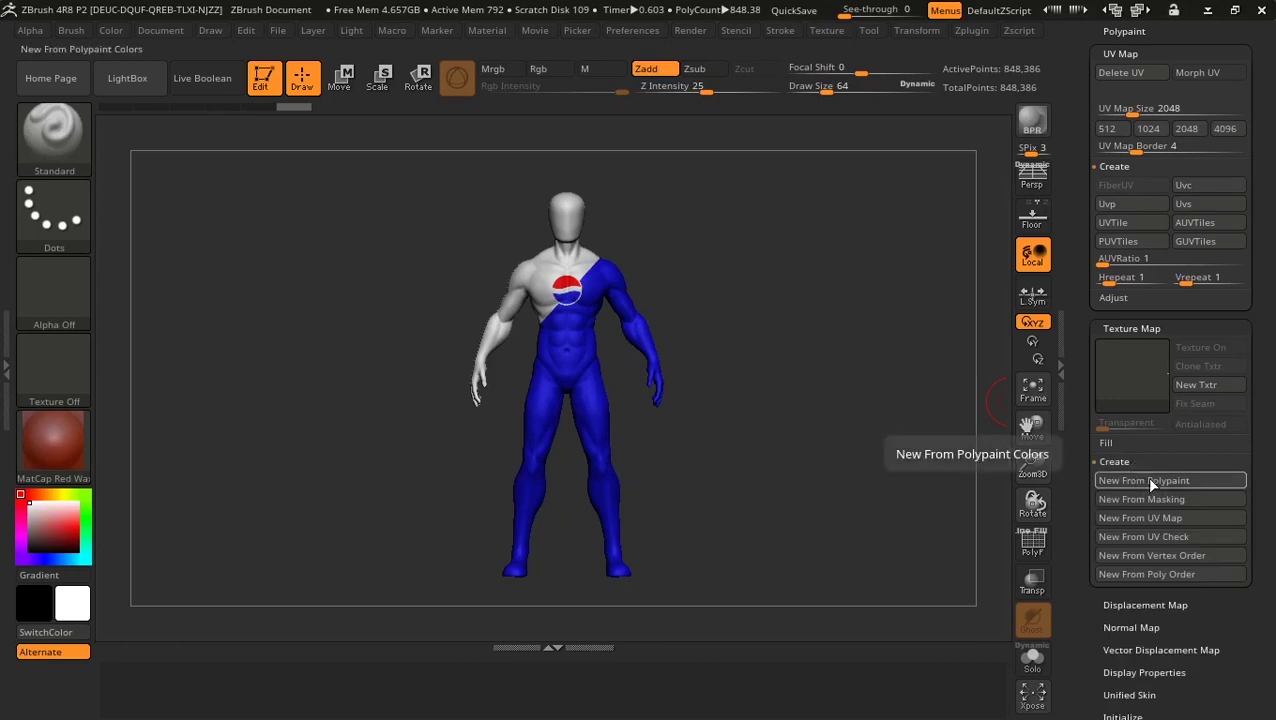
{"action": "left_click", "coordinate": [1150, 482]}
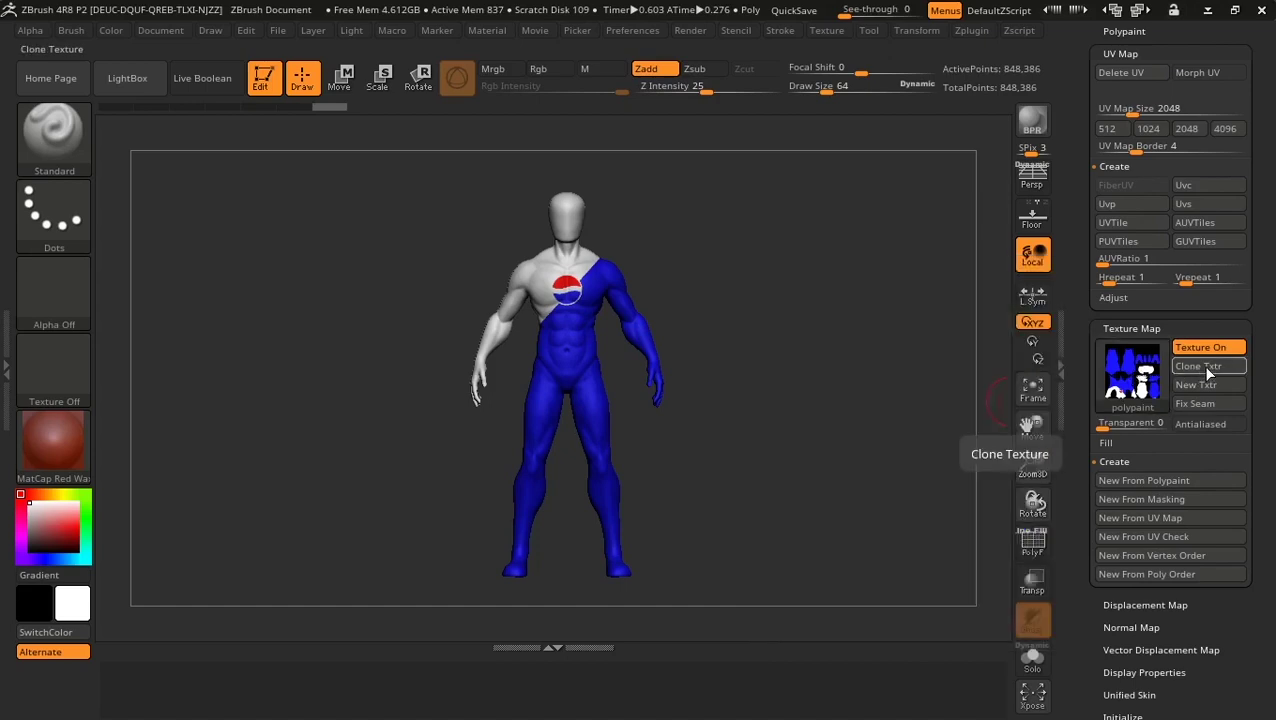
Clone the polypaint texture as polypaint2 and flip it vertically in the Texture palette.
{"action": "left_click", "coordinate": [1201, 365]}
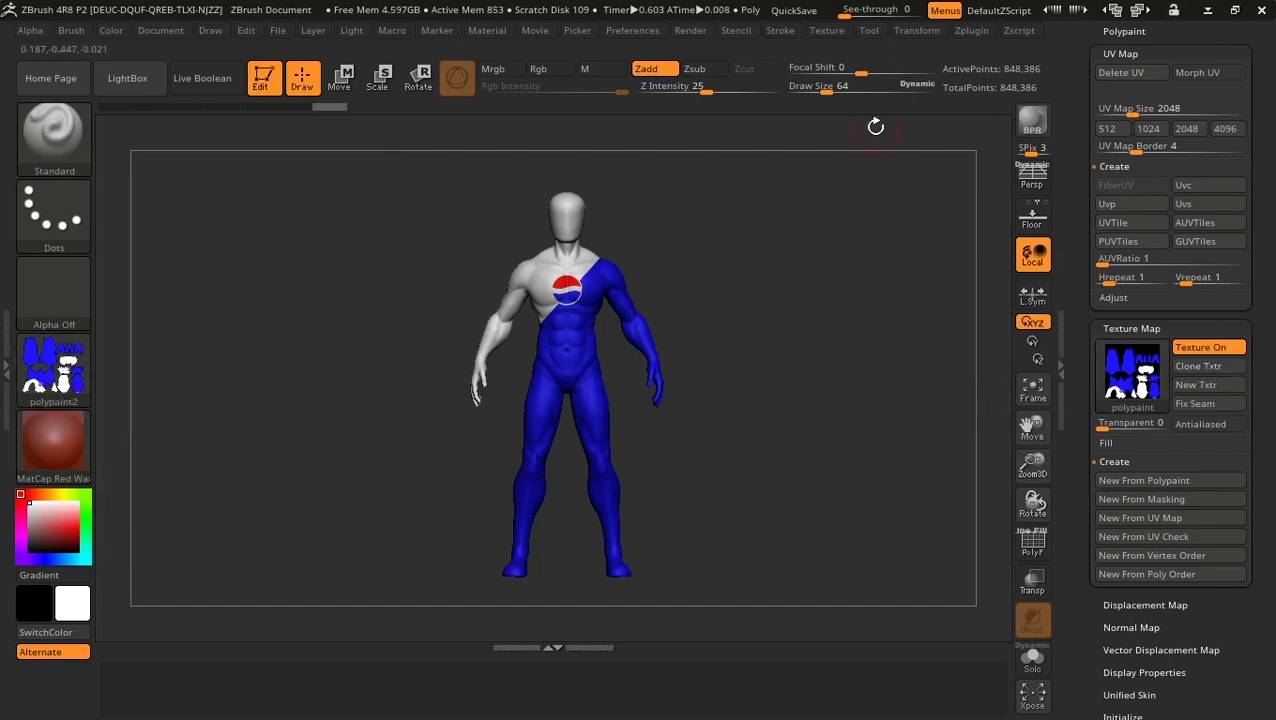
{"action": "left_click", "coordinate": [830, 32]}
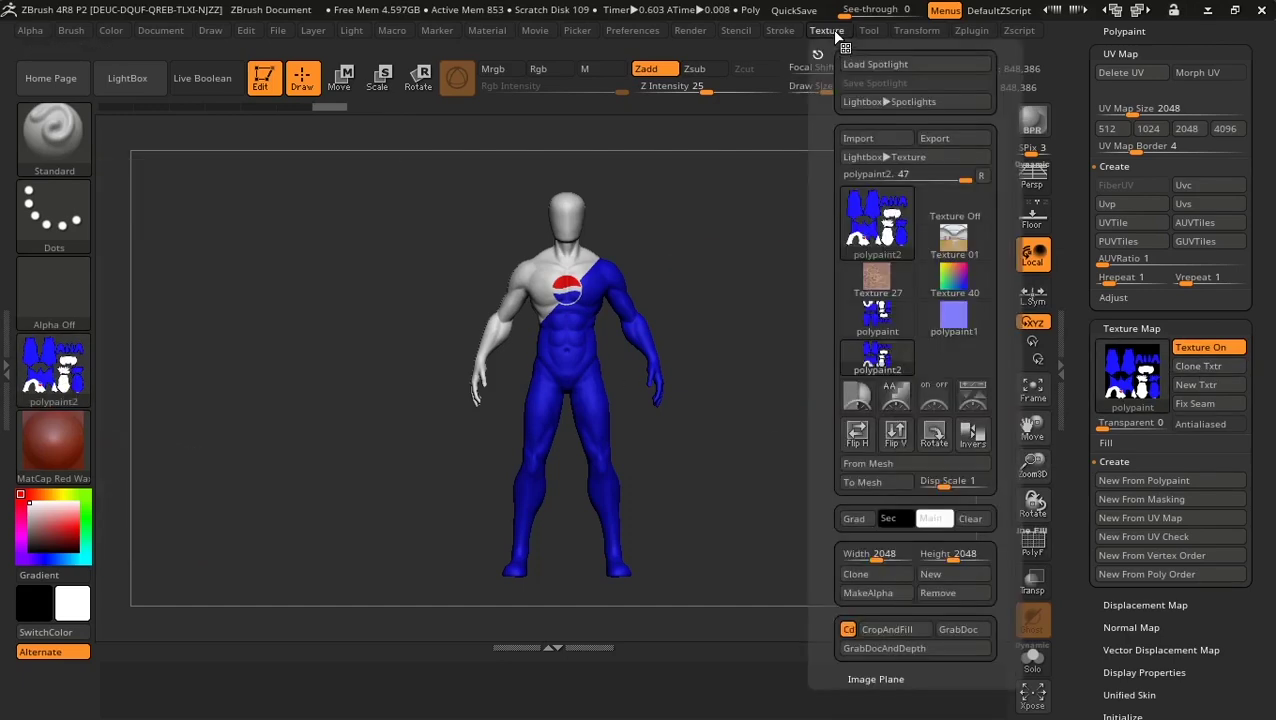
{"action": "mouse_move", "coordinate": [877, 220]}
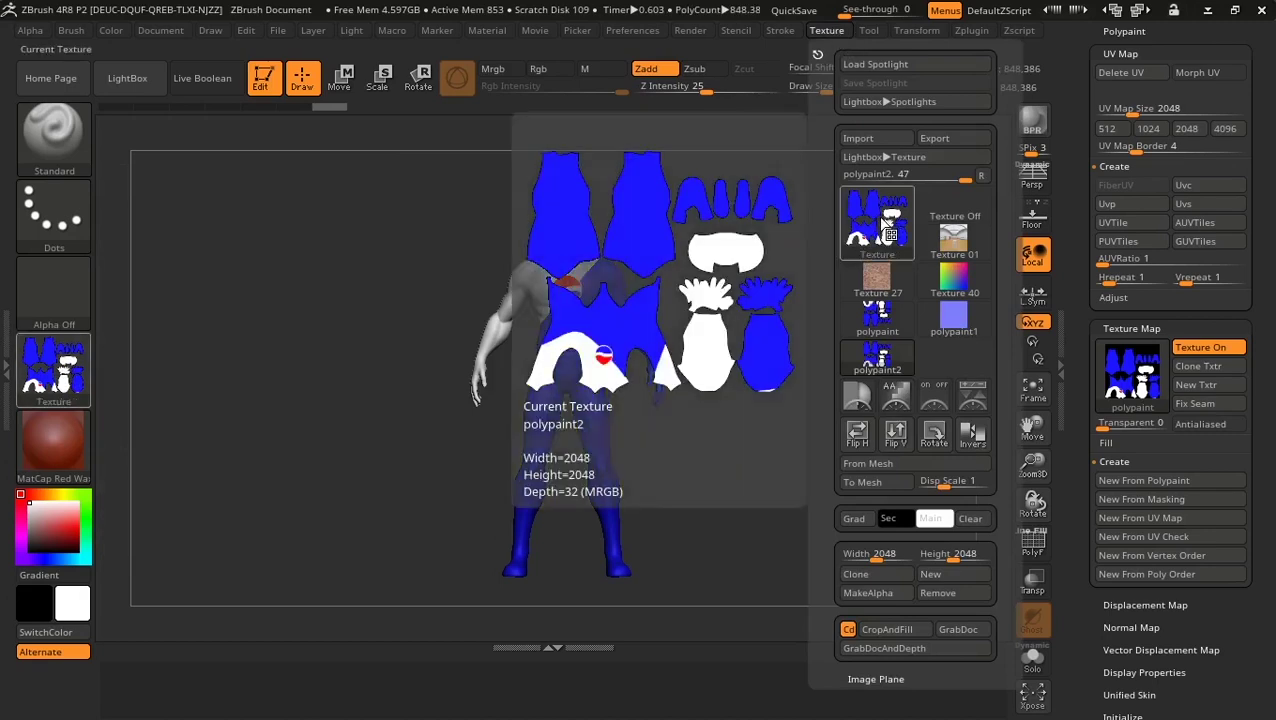
{"action": "left_click", "coordinate": [885, 230]}
{"action": "left_click", "coordinate": [895, 435]}
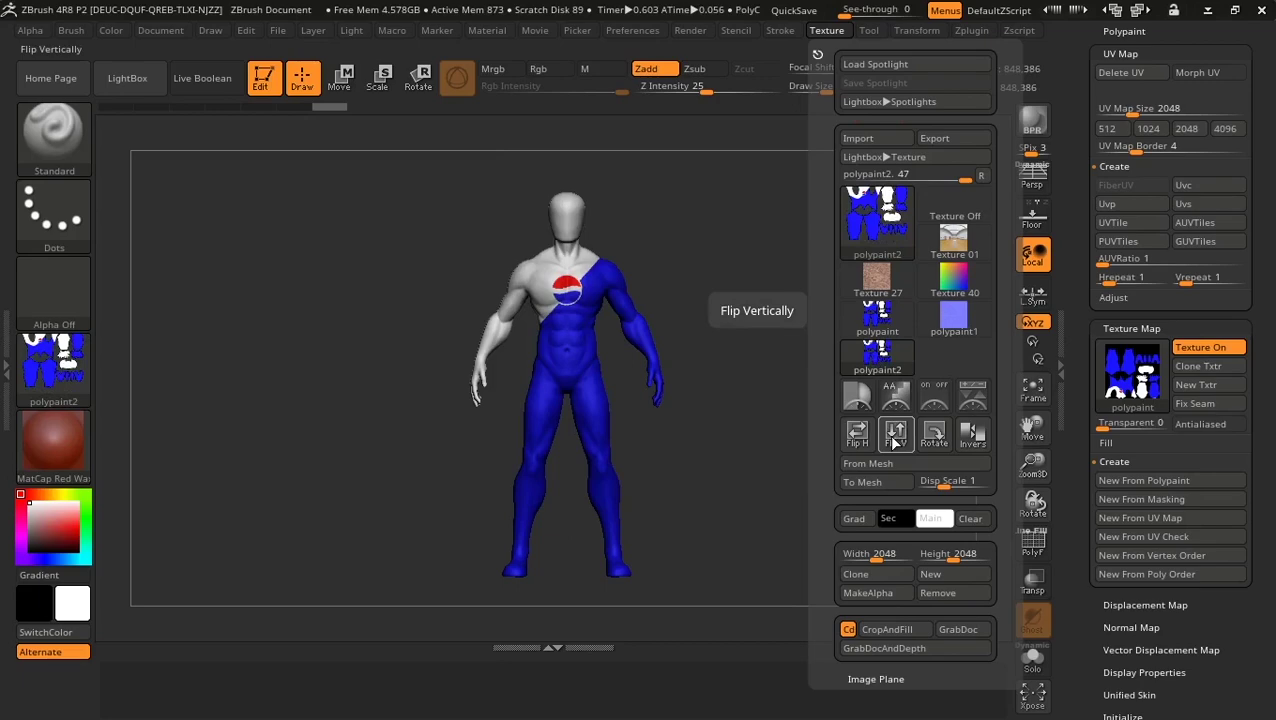
{"action": "mouse_move", "coordinate": [876, 220]}
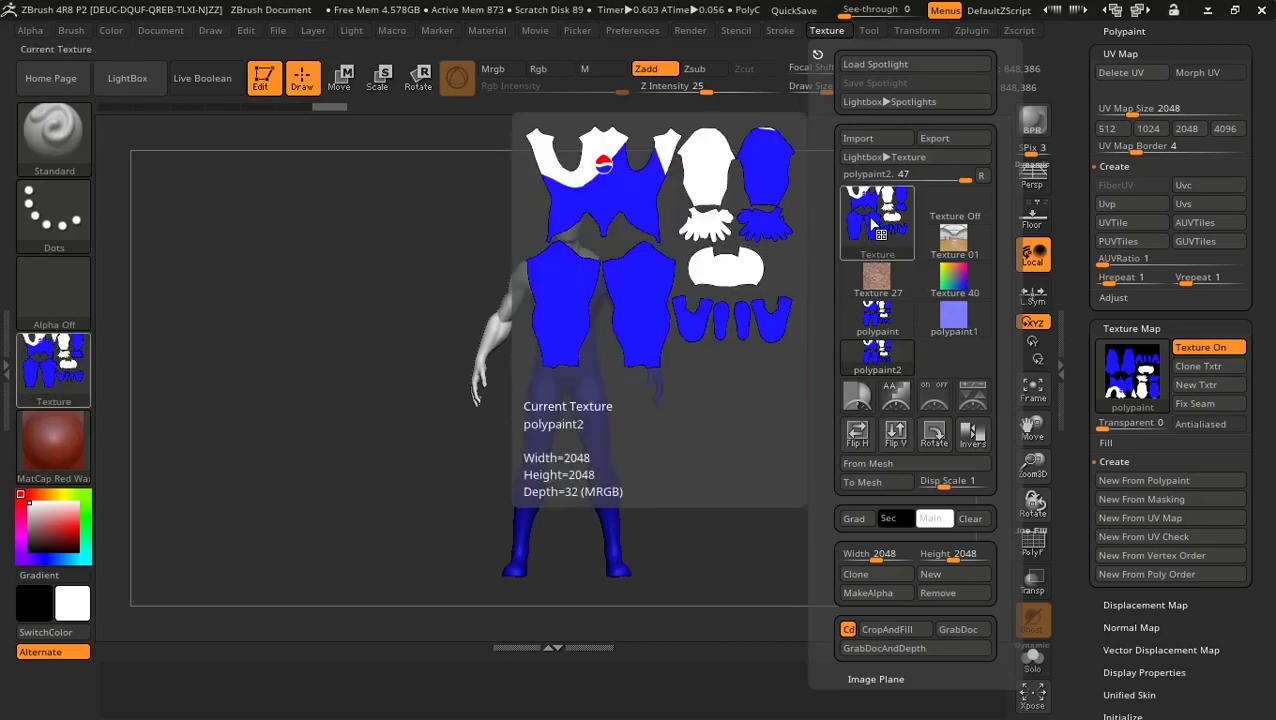
Export the flipped texture as body_diffuse.jpg at quality 100, overwriting the old file.
{"action": "left_click", "coordinate": [975, 141]}
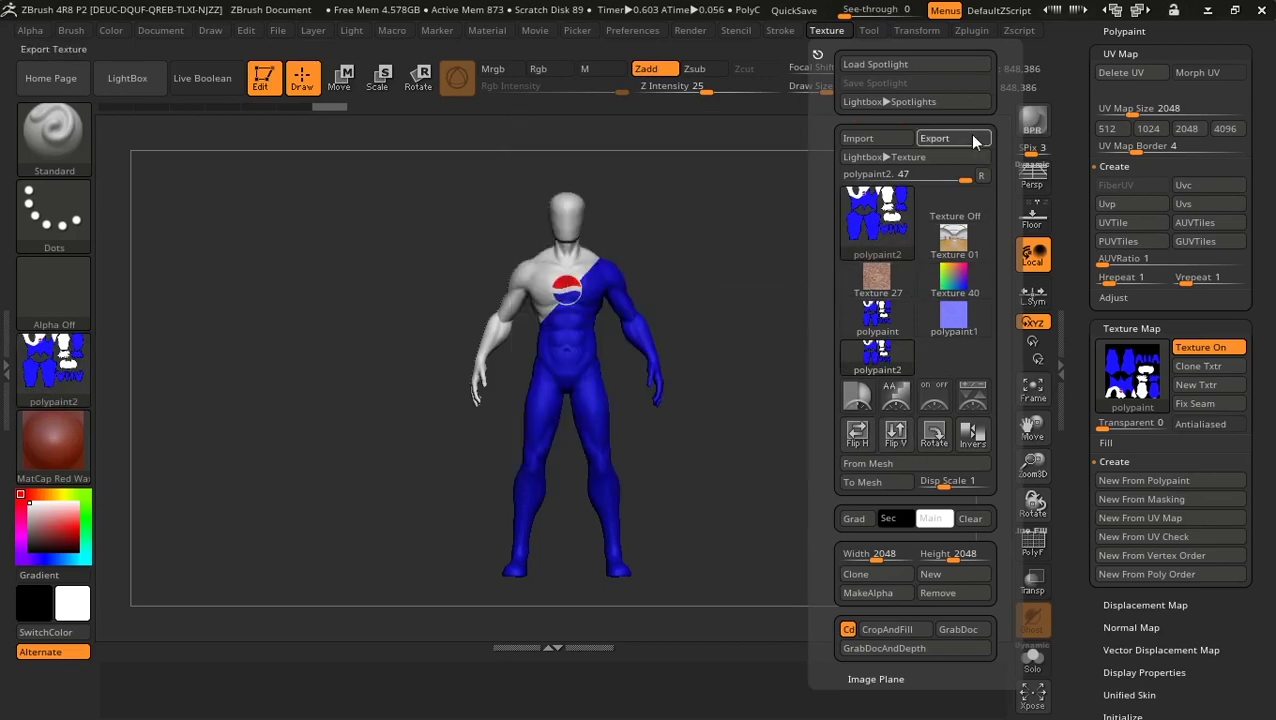
{"action": "left_click", "coordinate": [563, 215]}
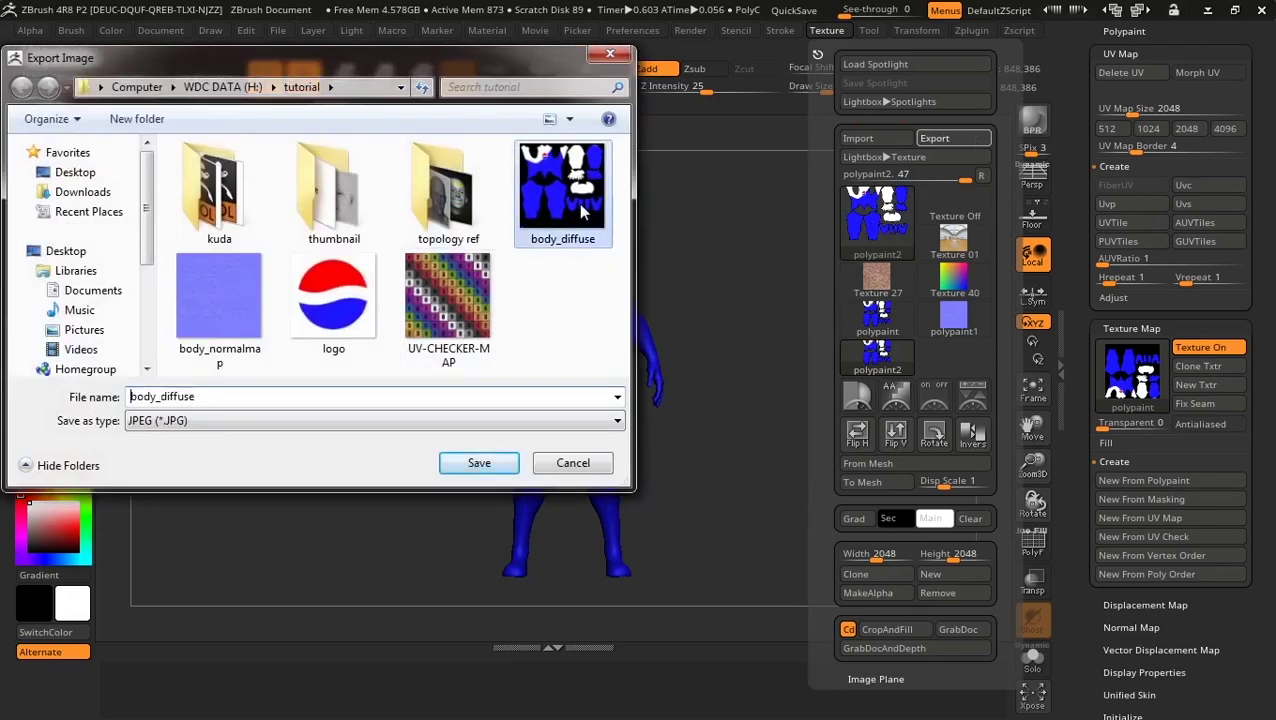
{"action": "left_click", "coordinate": [478, 464]}
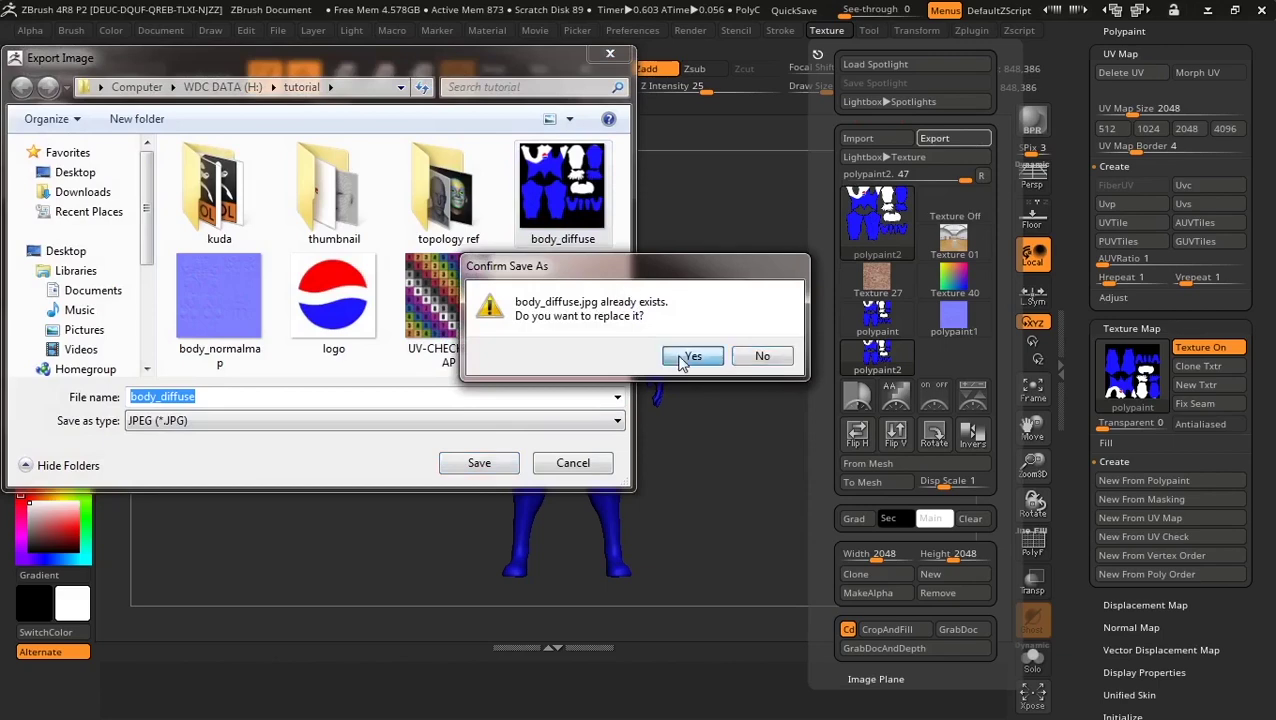
{"action": "left_click", "coordinate": [692, 355]}
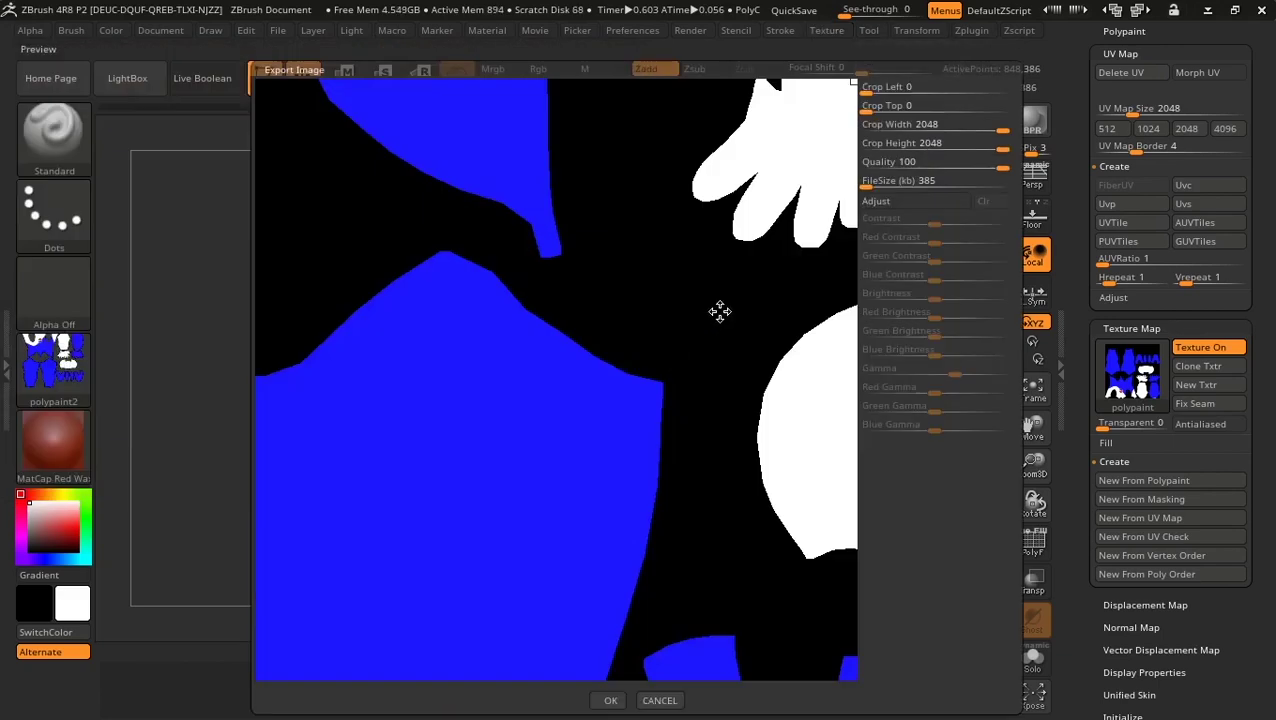
{"action": "left_click", "coordinate": [611, 702]}
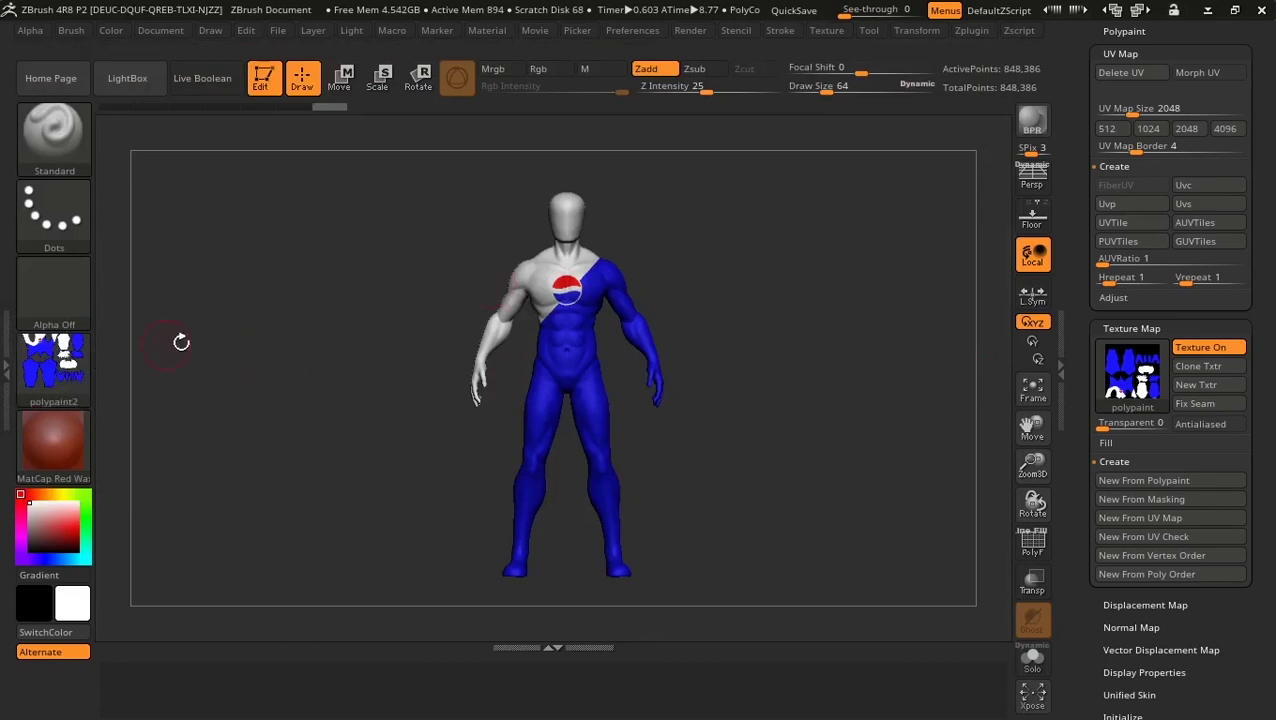
Set the active texture to Texture Off and switch off the texture map display.
{"action": "left_click", "coordinate": [64, 378]}
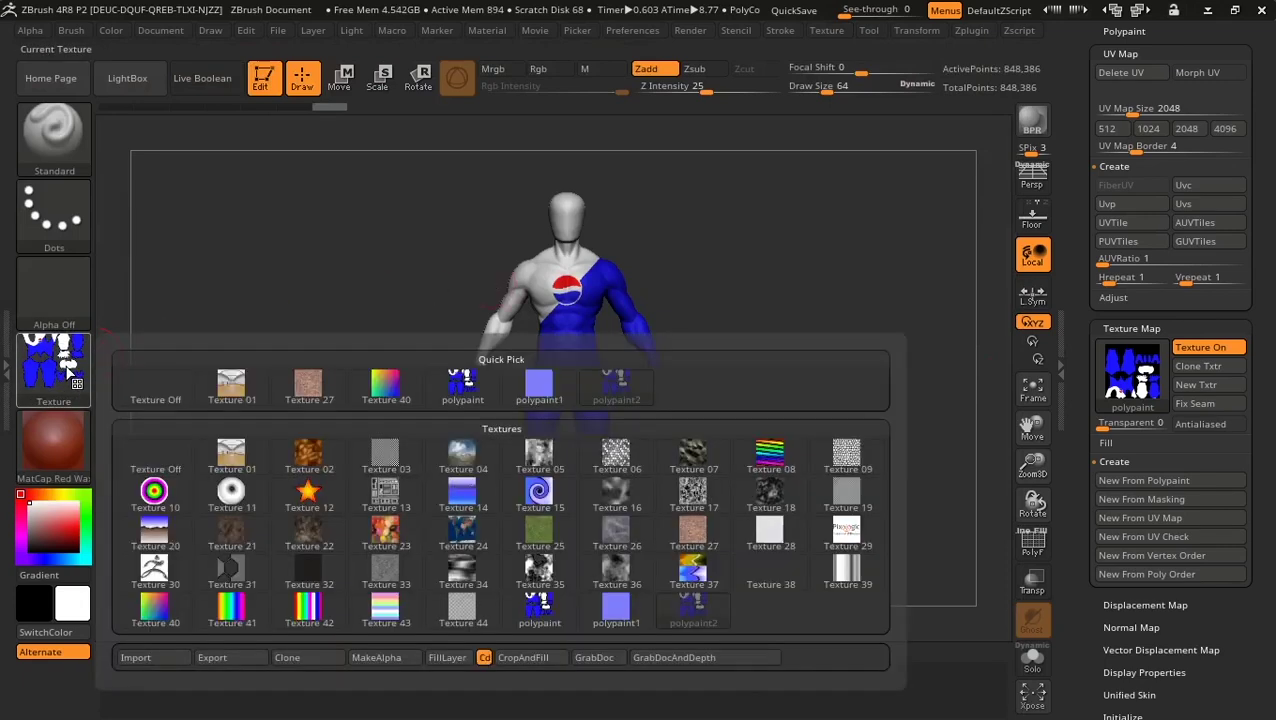
{"action": "left_click", "coordinate": [122, 378]}
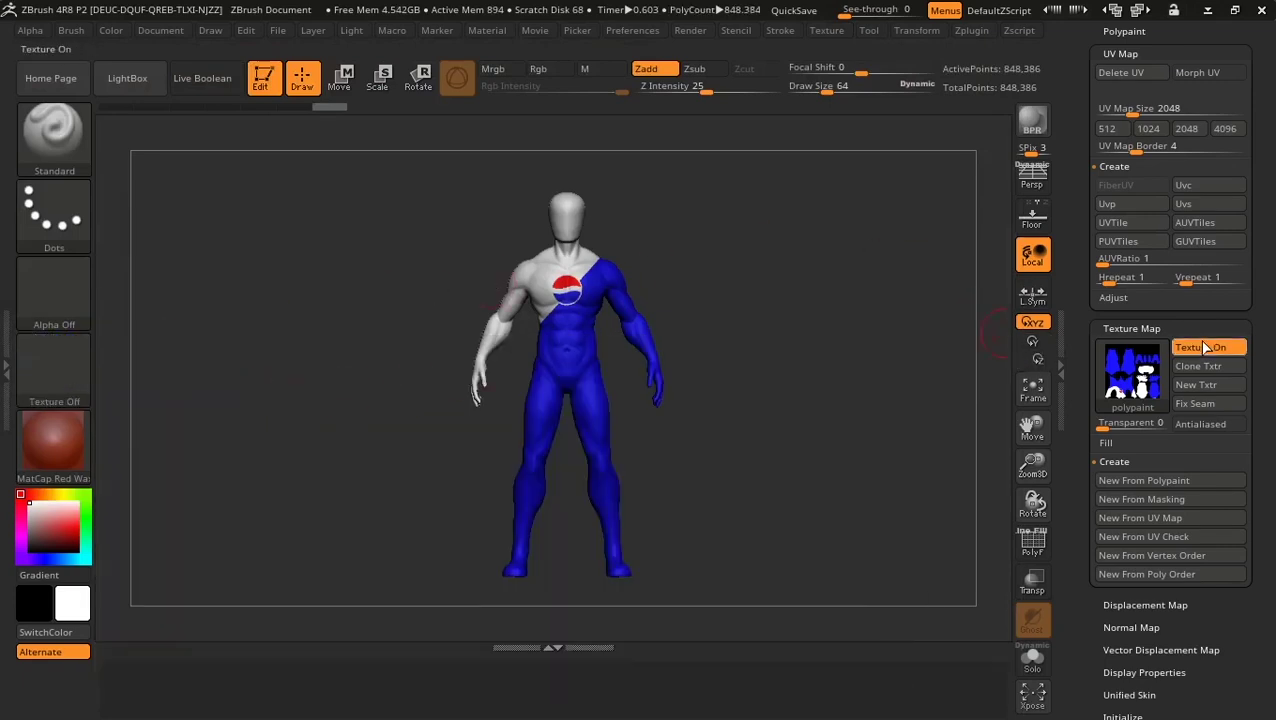
{"action": "left_click", "coordinate": [1200, 347]}
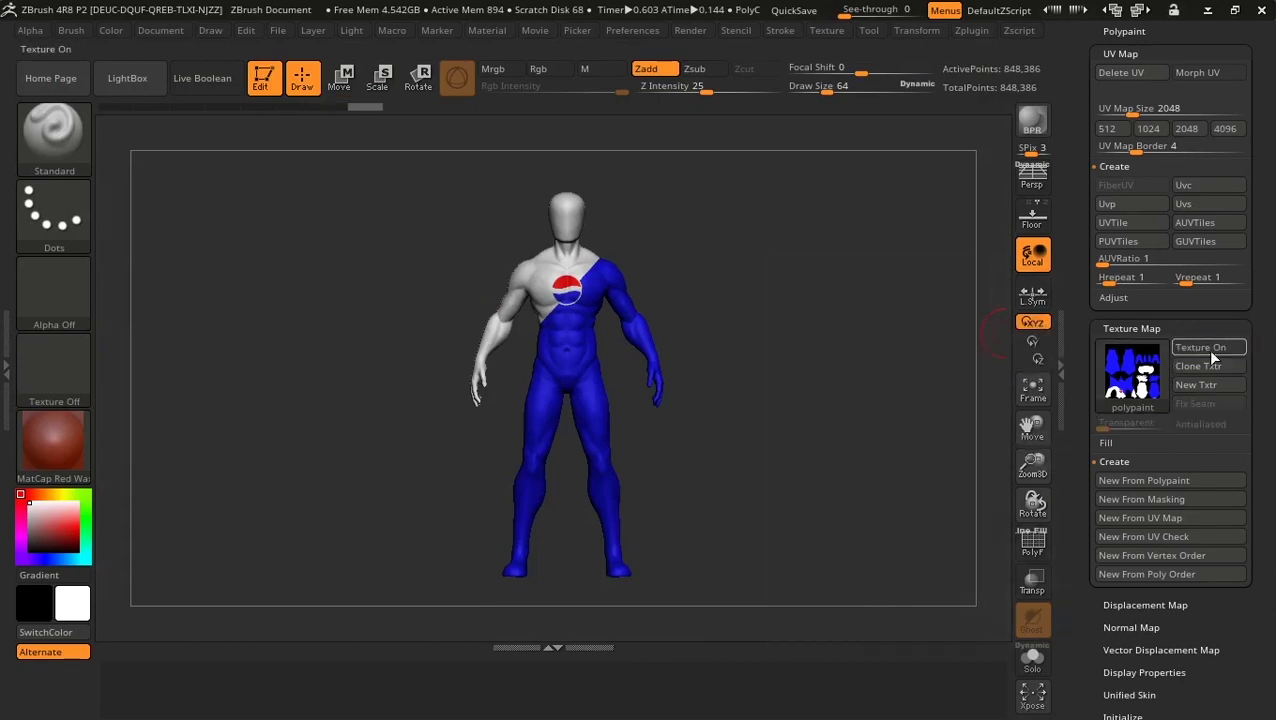
{"action": "mouse_move", "coordinate": [1080, 370]}
{"action": "left_mouse_down"}
{"action": "mouse_move", "coordinate": [1081, 474]}
{"action": "mouse_move", "coordinate": [1080, 415]}
{"action": "left_mouse_up"}
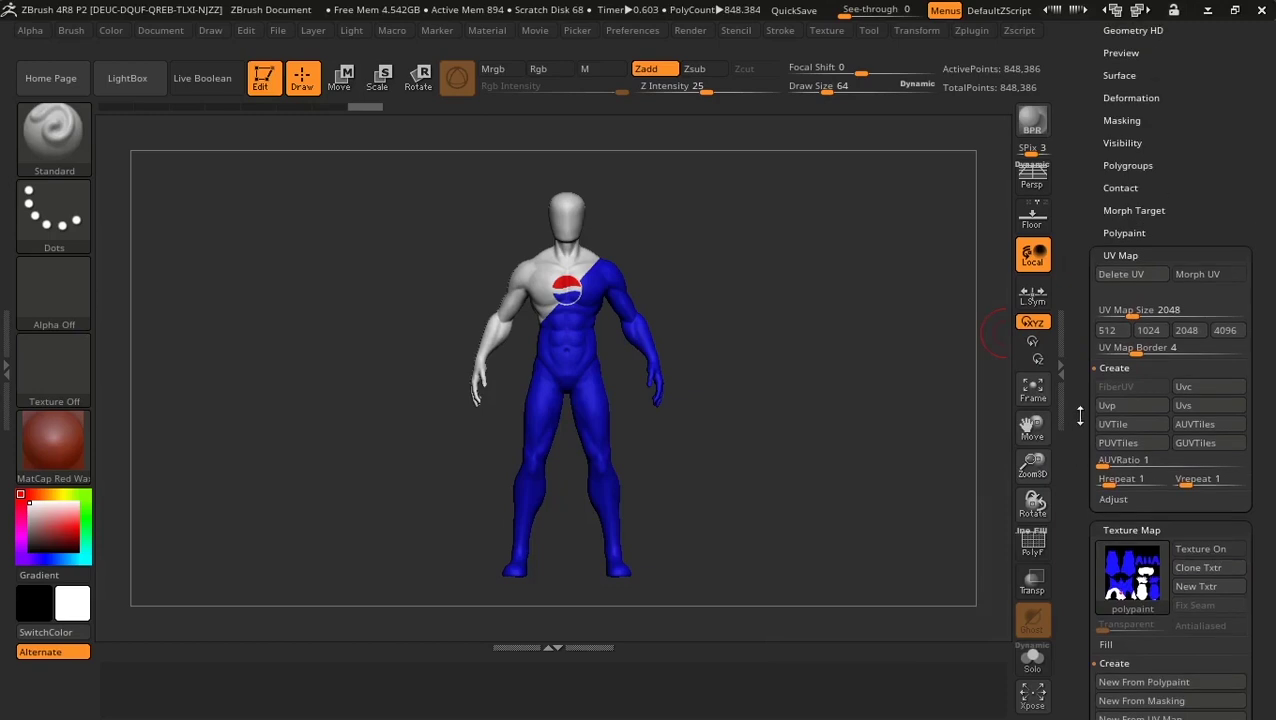
Drag the Geometry SDiv slider down to level 1, leaving 3,312 active points.
{"action": "left_click", "coordinate": [1139, 530]}
{"action": "left_click_drag", "start_coordinate": [1079, 259], "coordinate": [1118, 375]}
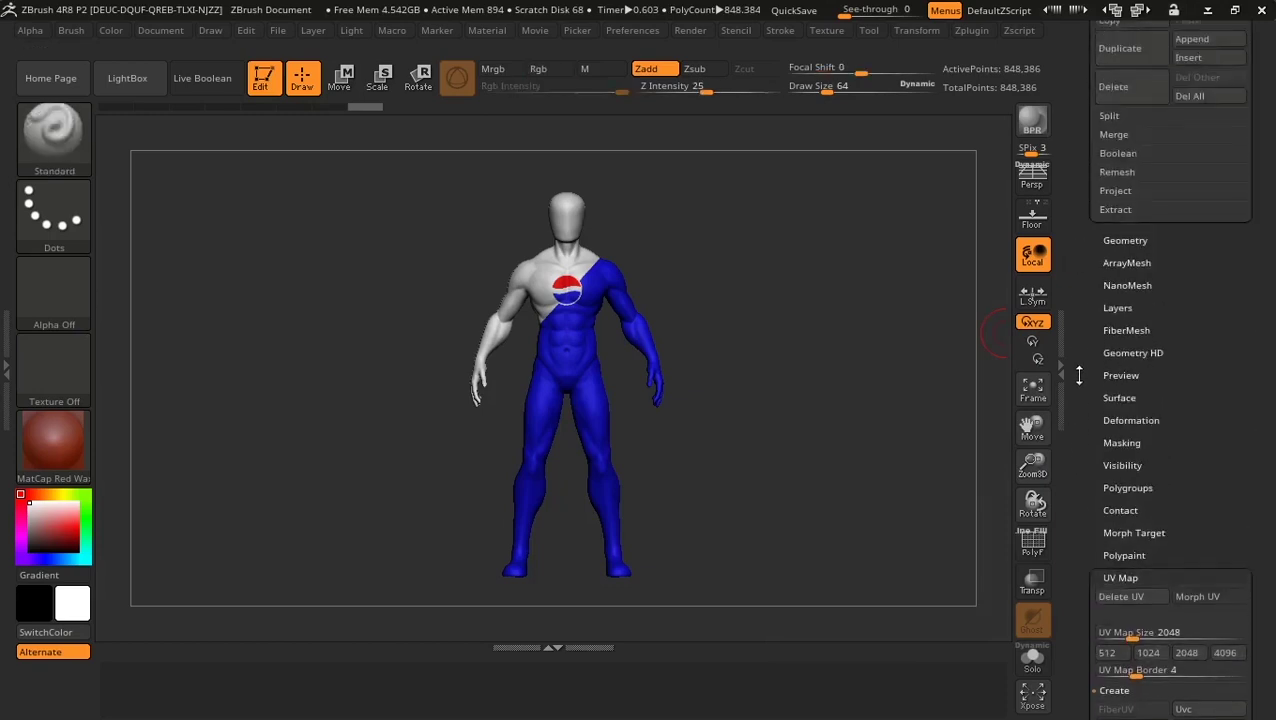
{"action": "left_click", "coordinate": [1118, 371]}
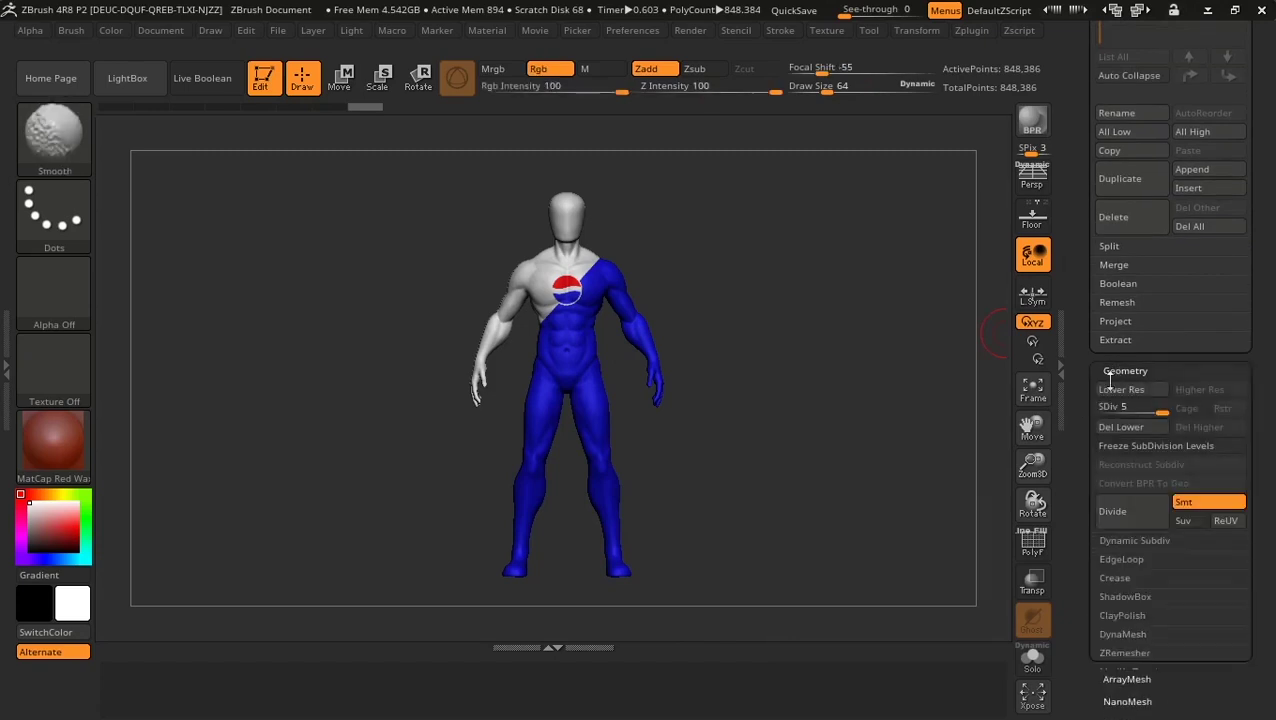
{"action": "left_click", "coordinate": [1157, 411]}
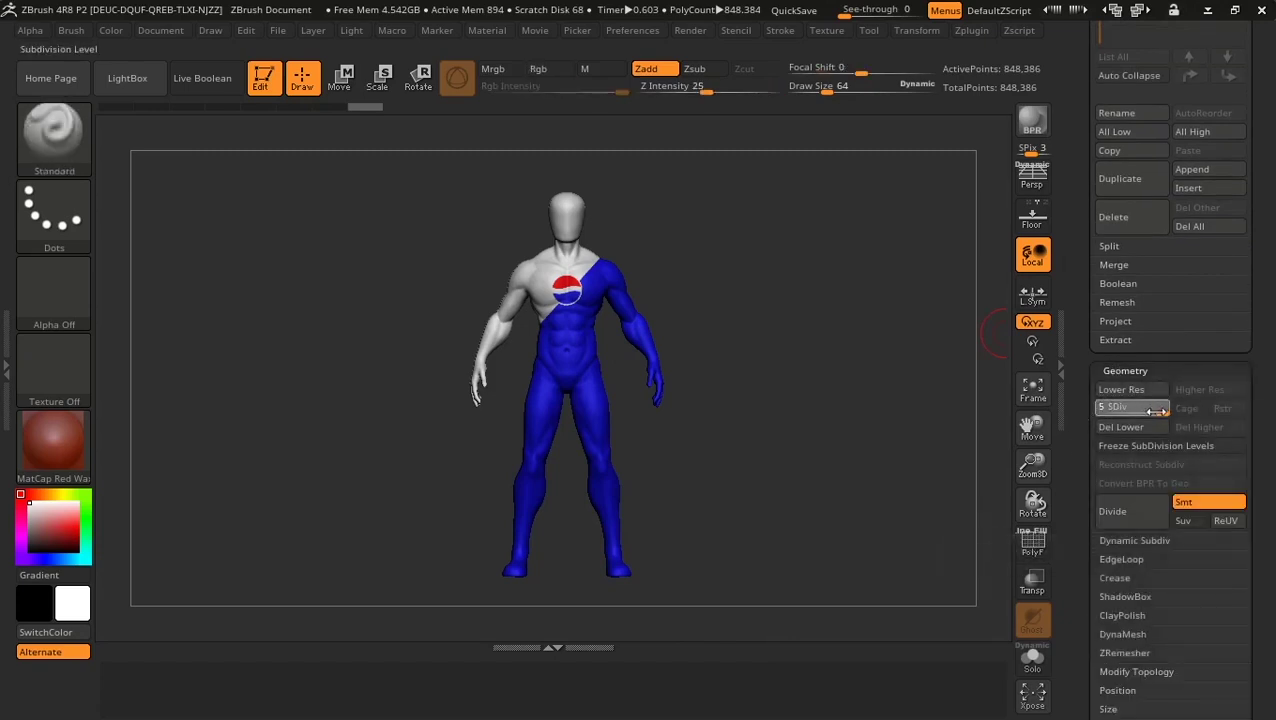
{"action": "left_click_drag", "start_coordinate": [1073, 411], "coordinate": [1088, 409]}
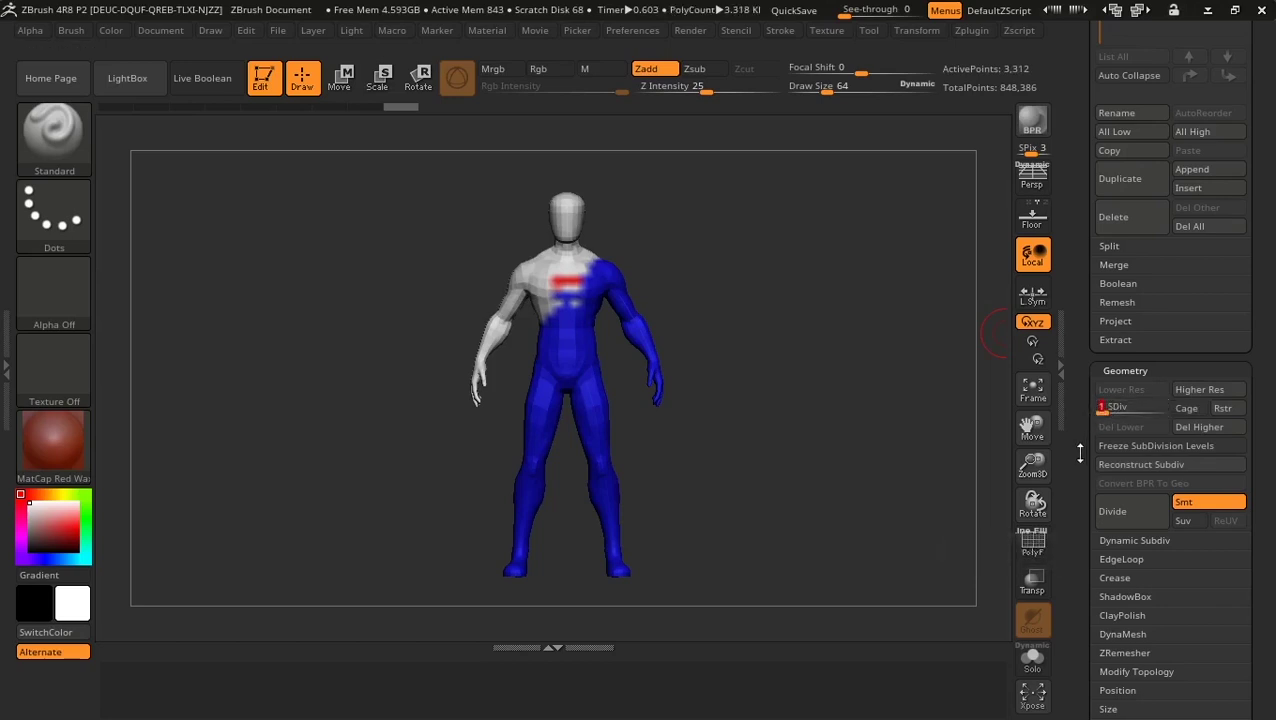
{"action": "left_click_drag", "start_coordinate": [1080, 685], "coordinate": [1080, 305]}
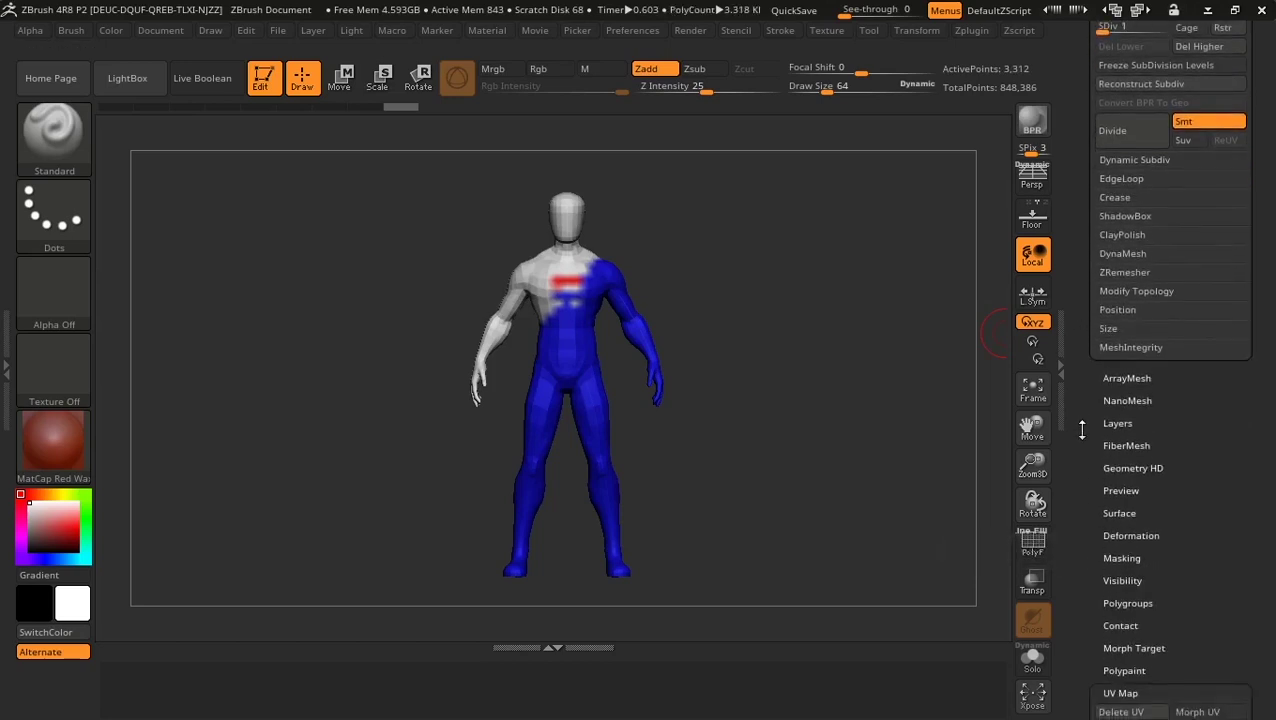
{"action": "left_click_drag", "start_coordinate": [1081, 430], "coordinate": [1183, 348]}
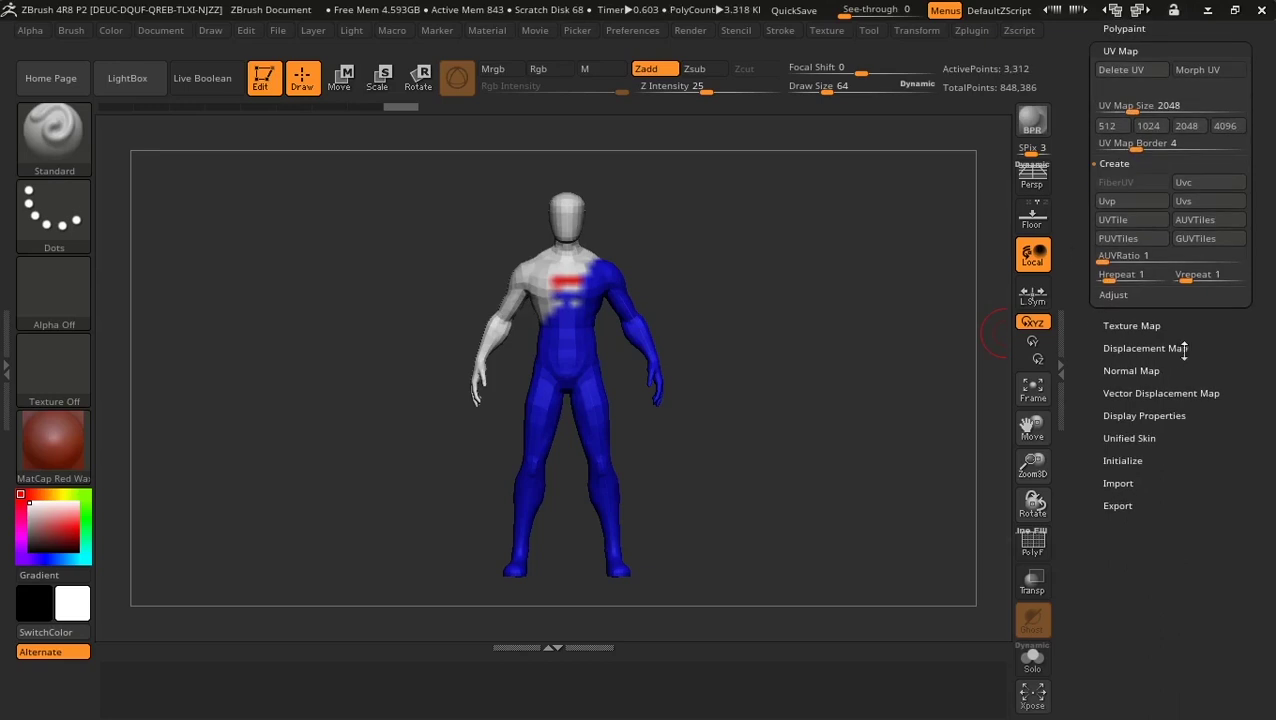
Create a 2048×2048 tangent normal map with SmoothUV and SNormals from Tool > Normal Map.
{"action": "left_click", "coordinate": [1127, 370]}
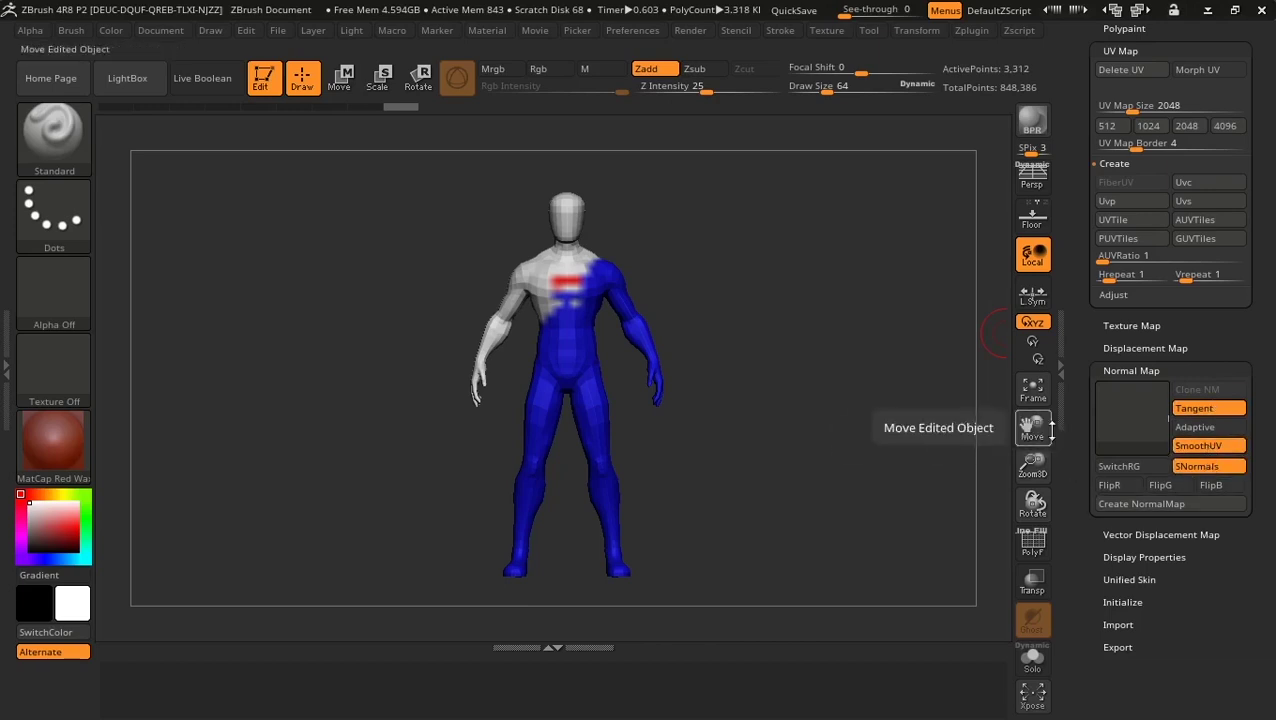
{"action": "left_click", "coordinate": [1149, 508]}
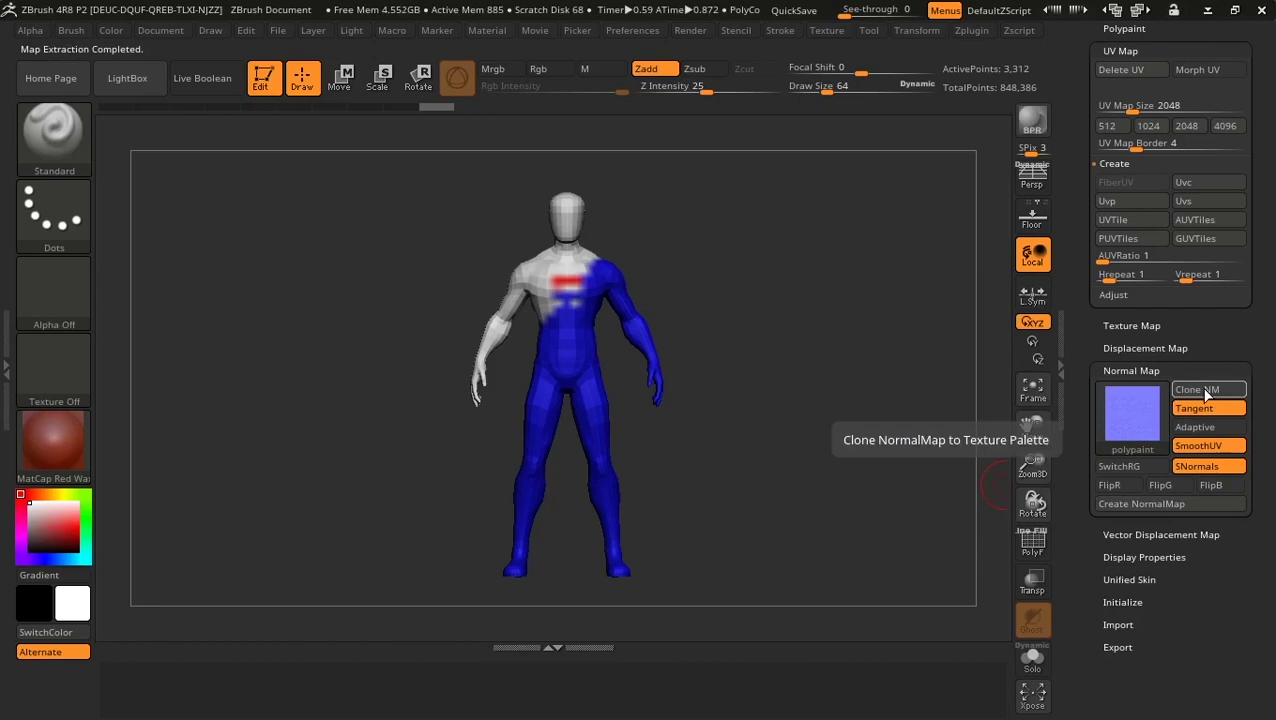
Clone the normal map into the texture library as polypaint3 and flip it vertically.
{"action": "left_click", "coordinate": [1205, 390]}
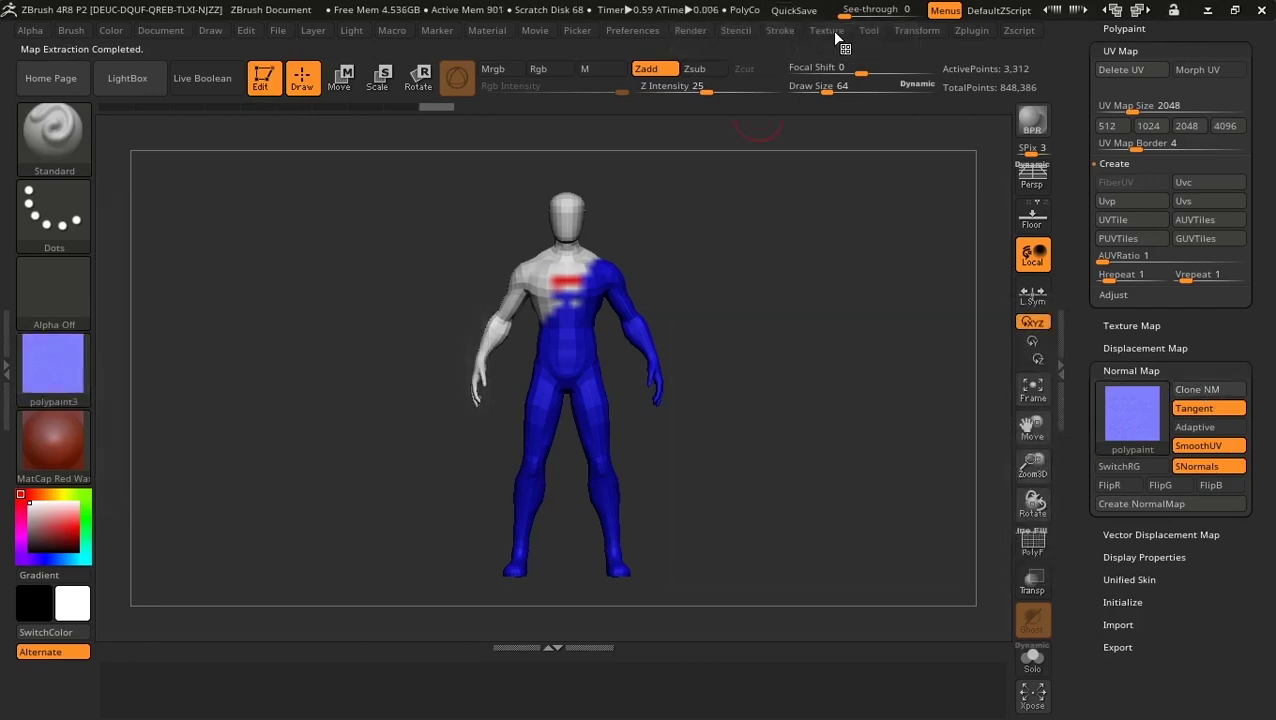
{"action": "left_click", "coordinate": [828, 30]}
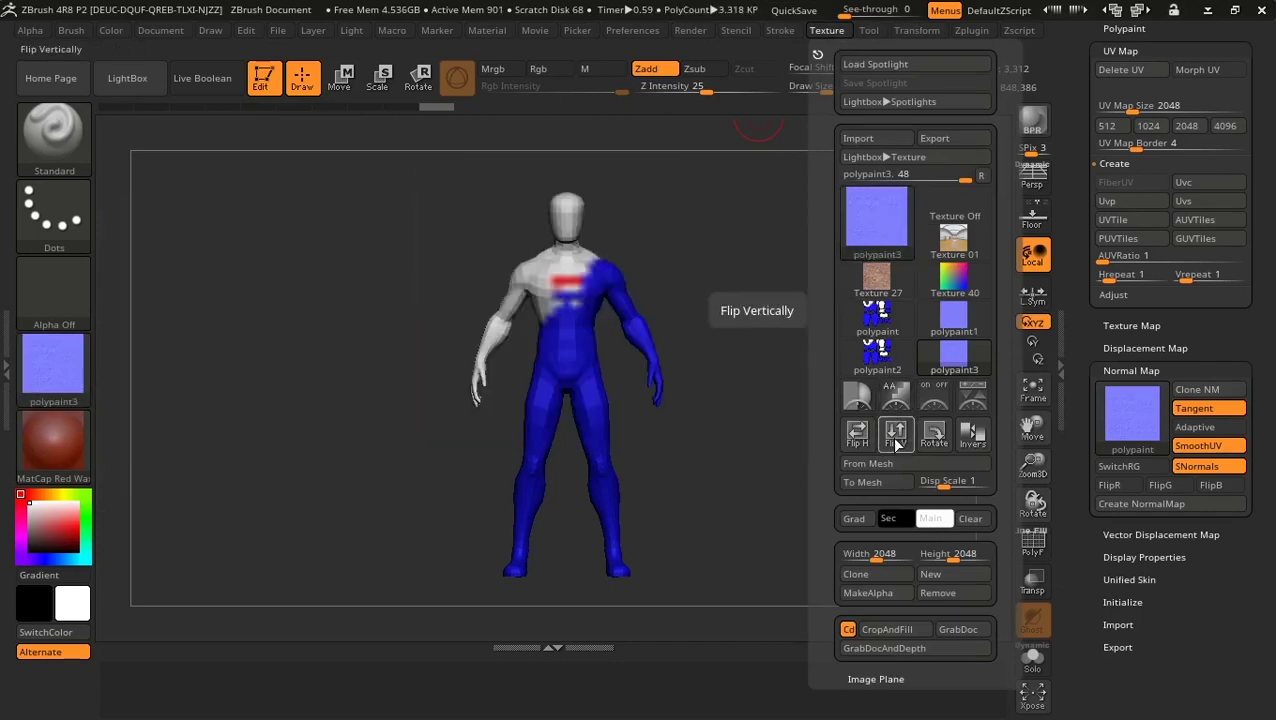
{"action": "left_click", "coordinate": [896, 437]}
{"action": "mouse_move", "coordinate": [877, 218]}
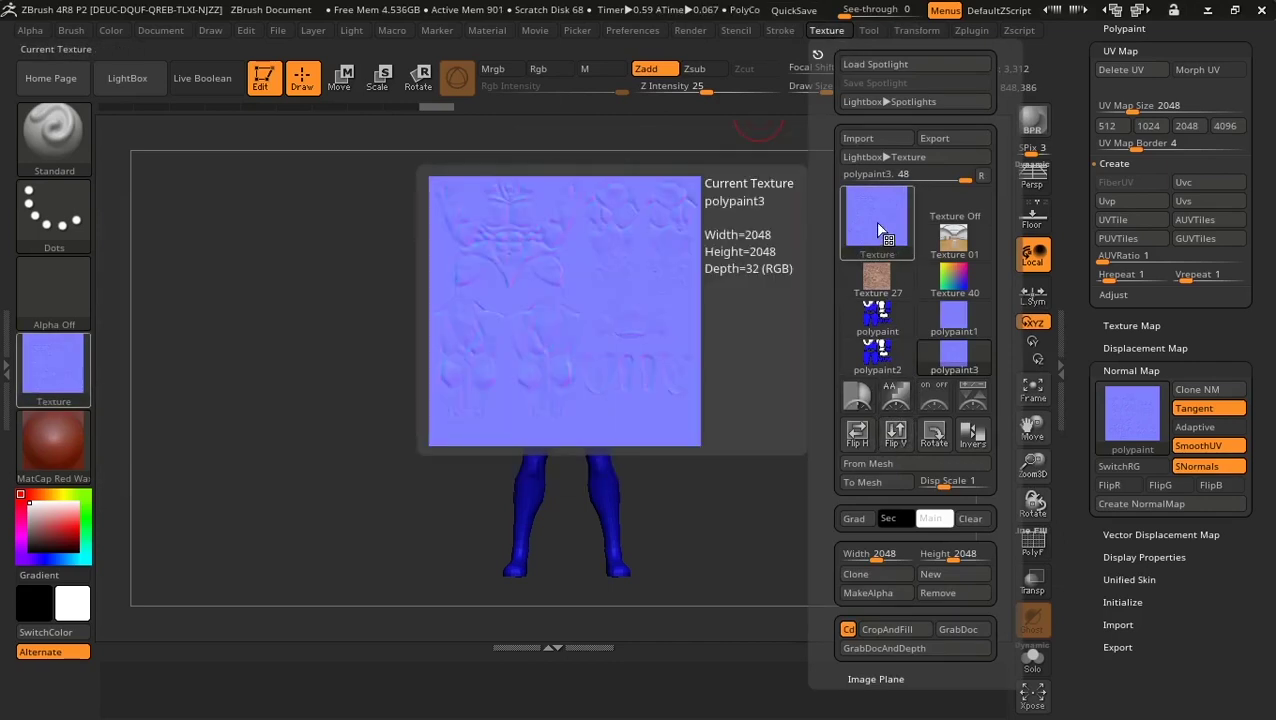
Export it as body_normalmap.jpg at quality 100, replacing the existing file.
{"action": "left_click", "coordinate": [934, 138]}
{"action": "left_click", "coordinate": [216, 298]}
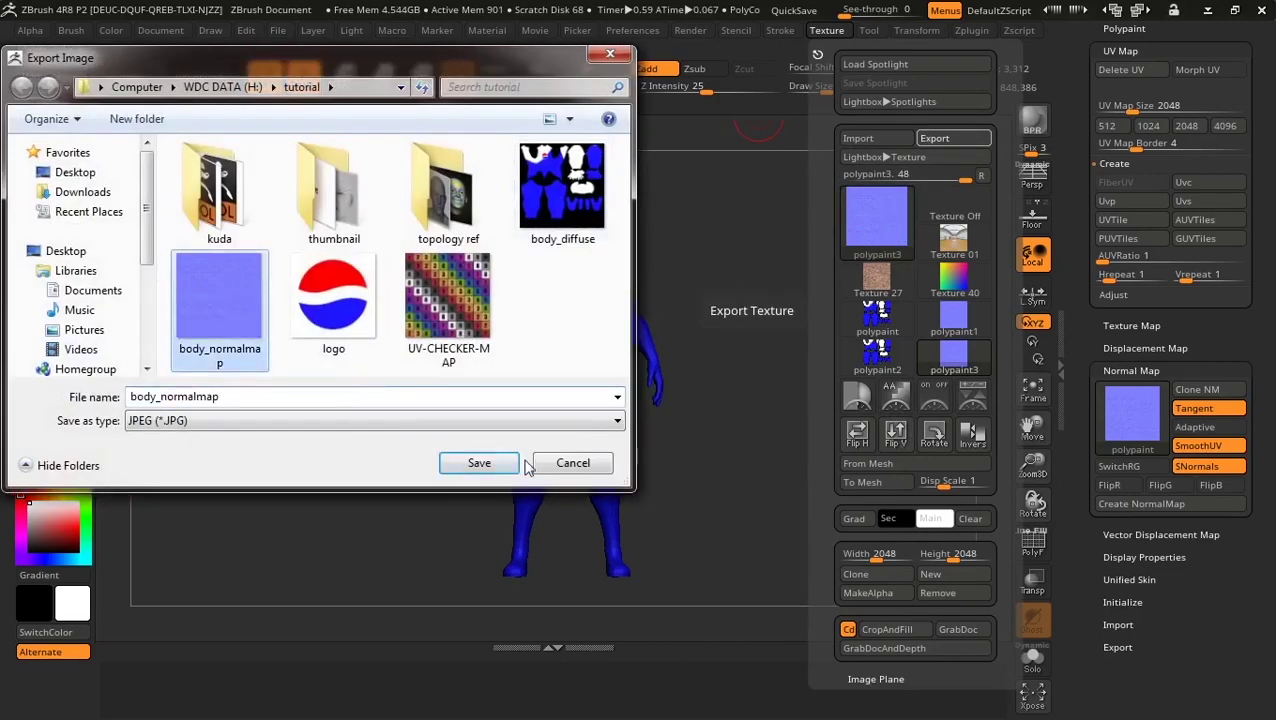
{"action": "left_click", "coordinate": [479, 462]}
{"action": "left_click", "coordinate": [700, 357]}
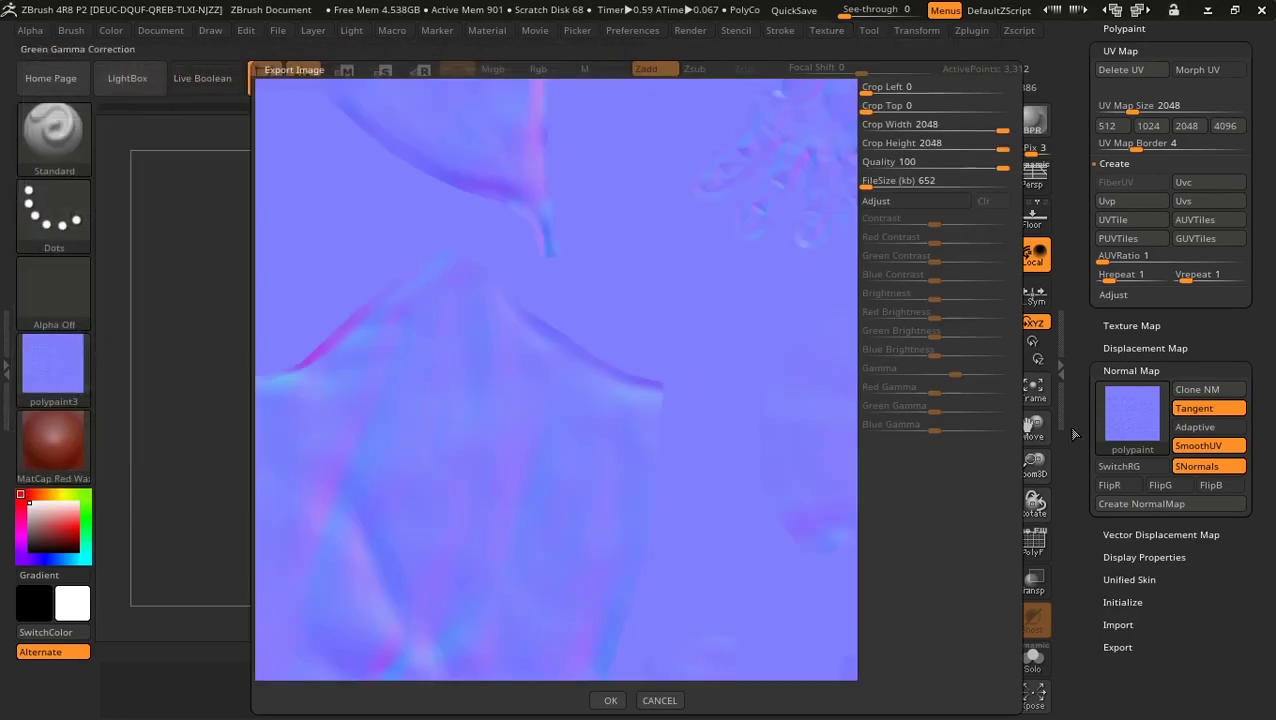
{"action": "left_click", "coordinate": [610, 700]}
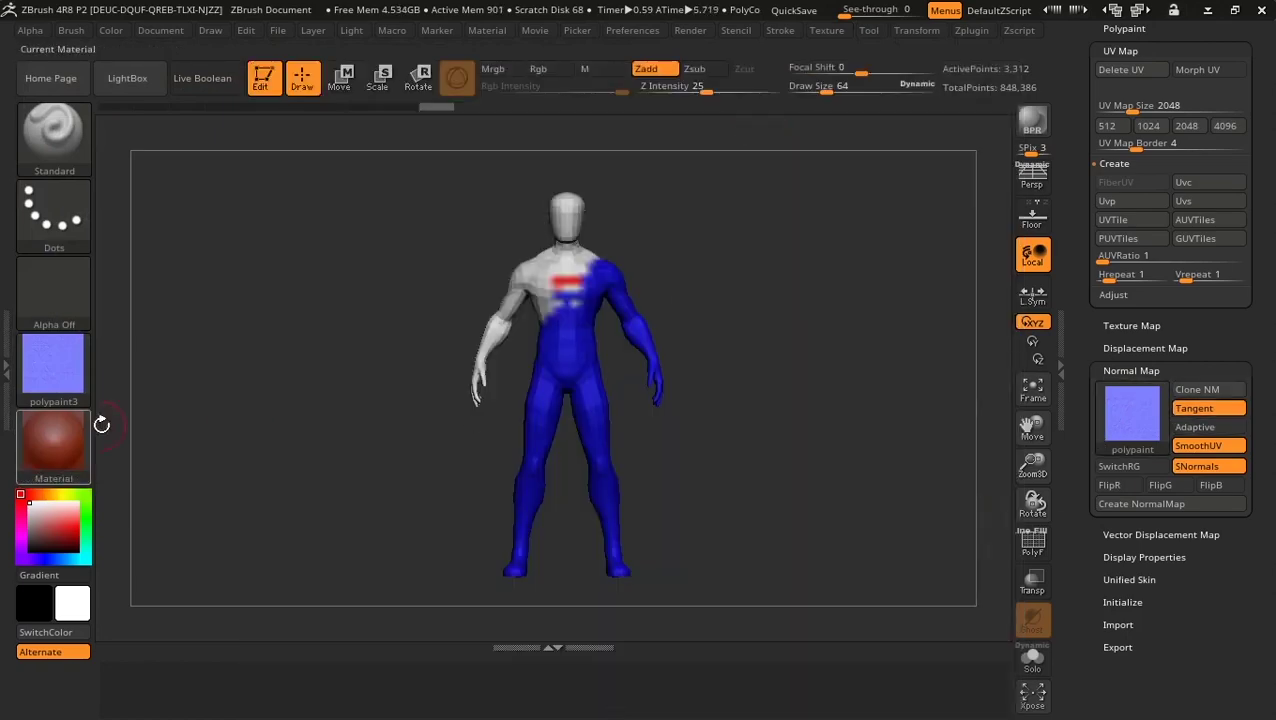
Set the active Texture slot to Texture Off.
{"action": "left_click", "coordinate": [70, 343]}
{"action": "left_click", "coordinate": [154, 312]}
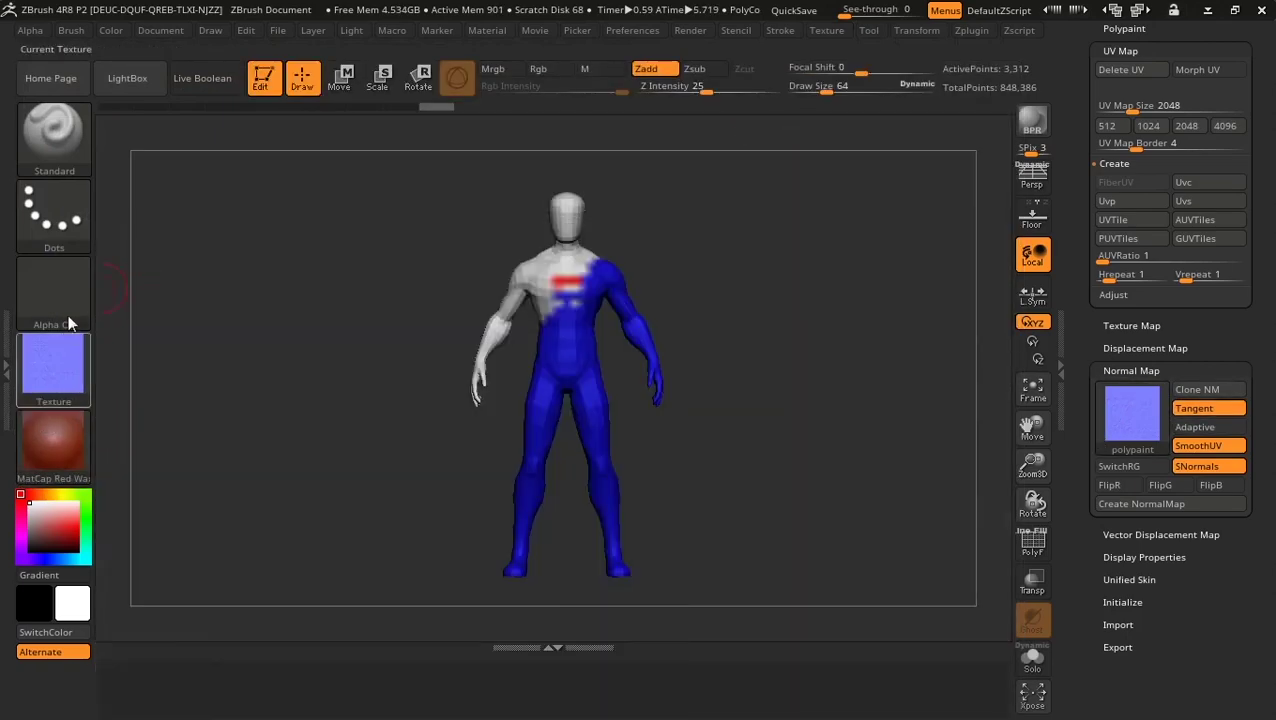
{"action": "left_click", "coordinate": [35, 372]}
{"action": "left_click", "coordinate": [154, 282]}
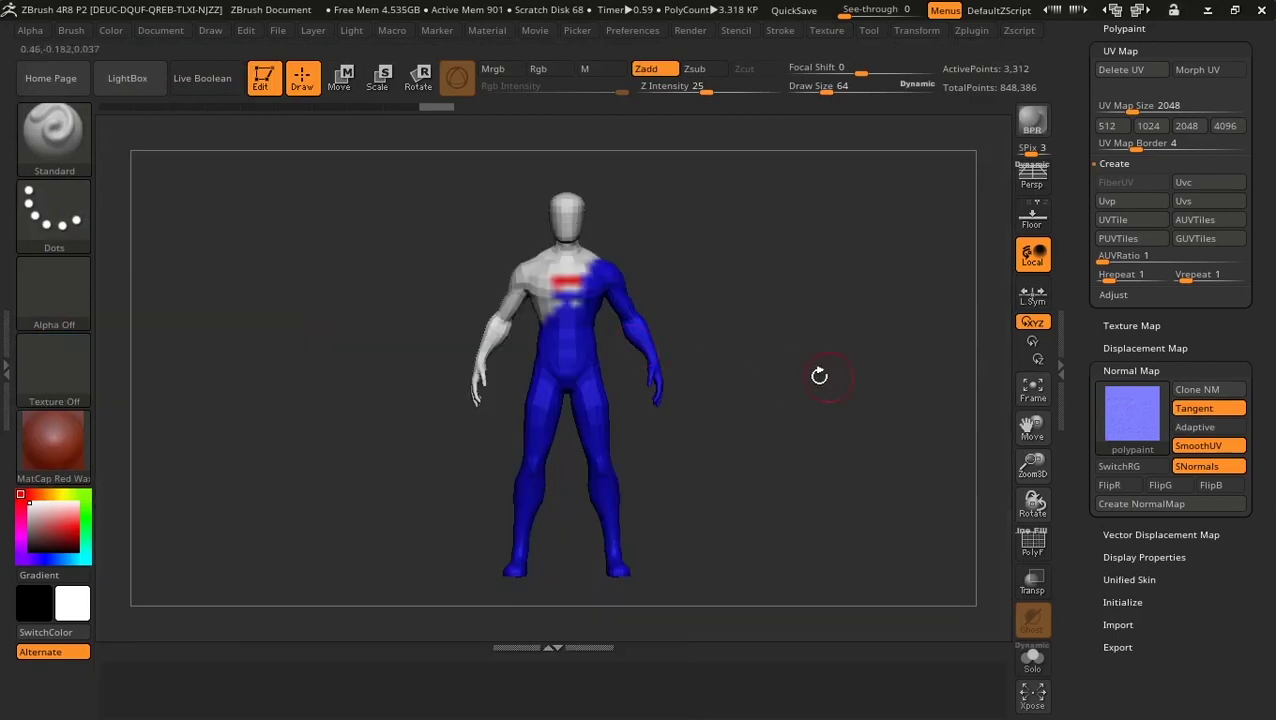
Clear both the Normal Map and Texture Map slots to Texture Off.
{"action": "left_click", "coordinate": [1133, 412]}
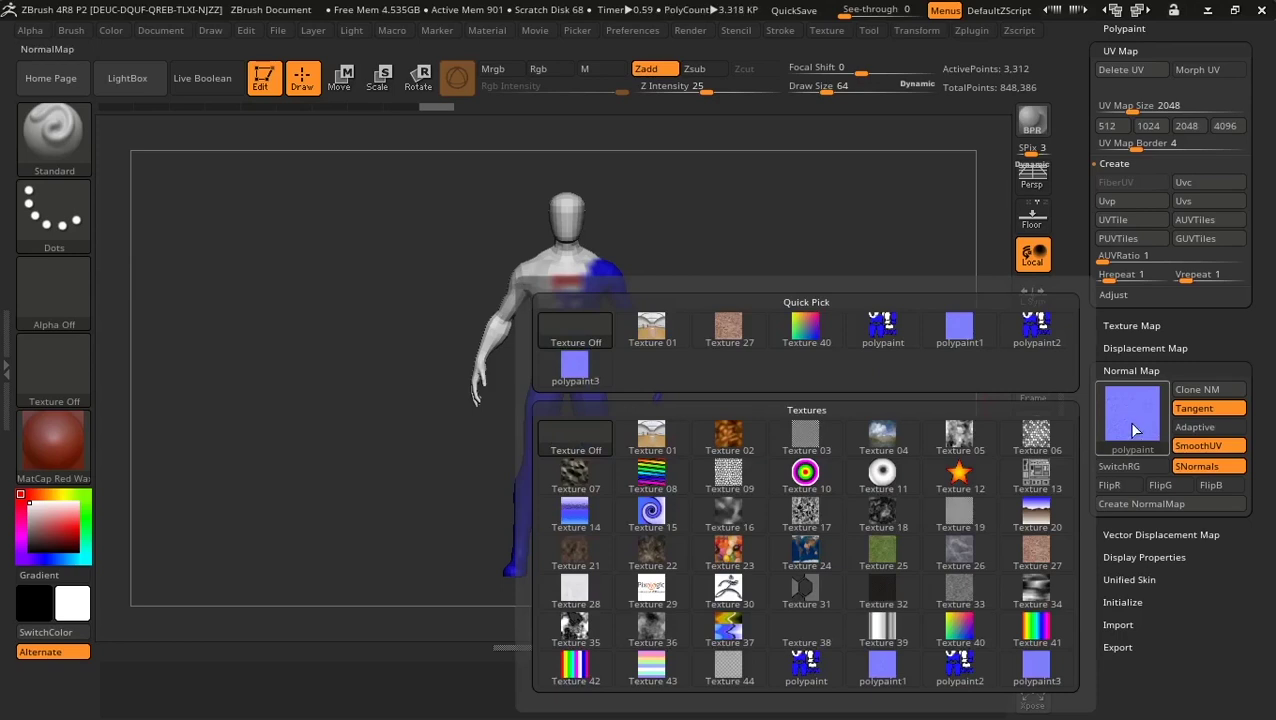
{"action": "left_click", "coordinate": [572, 335]}
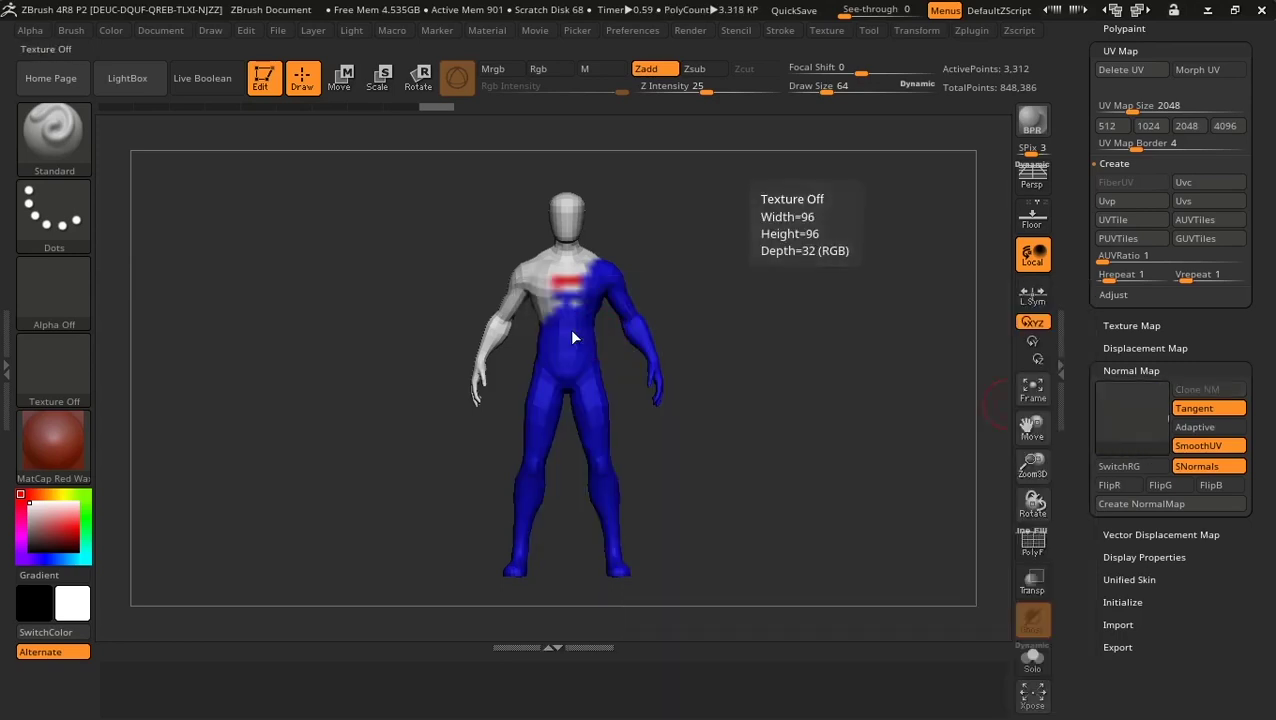
{"action": "left_click", "coordinate": [1134, 325]}
{"action": "left_click", "coordinate": [1132, 368]}
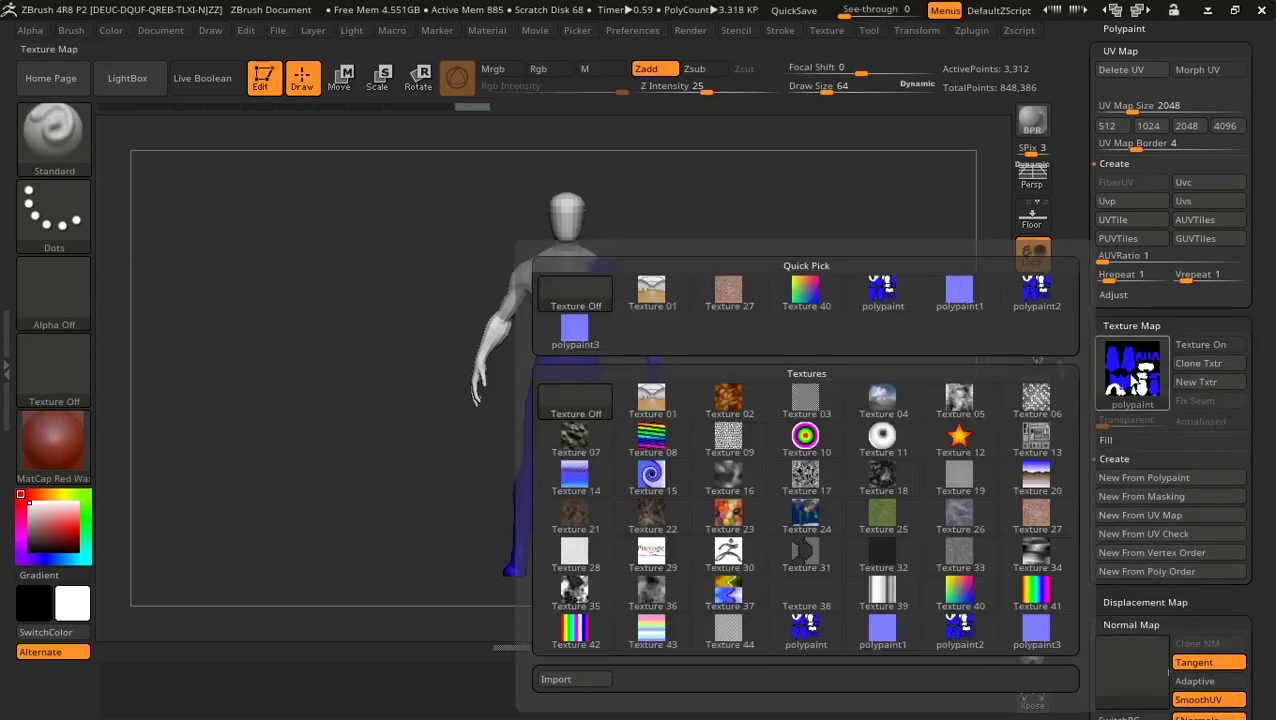
{"action": "left_click", "coordinate": [566, 296]}
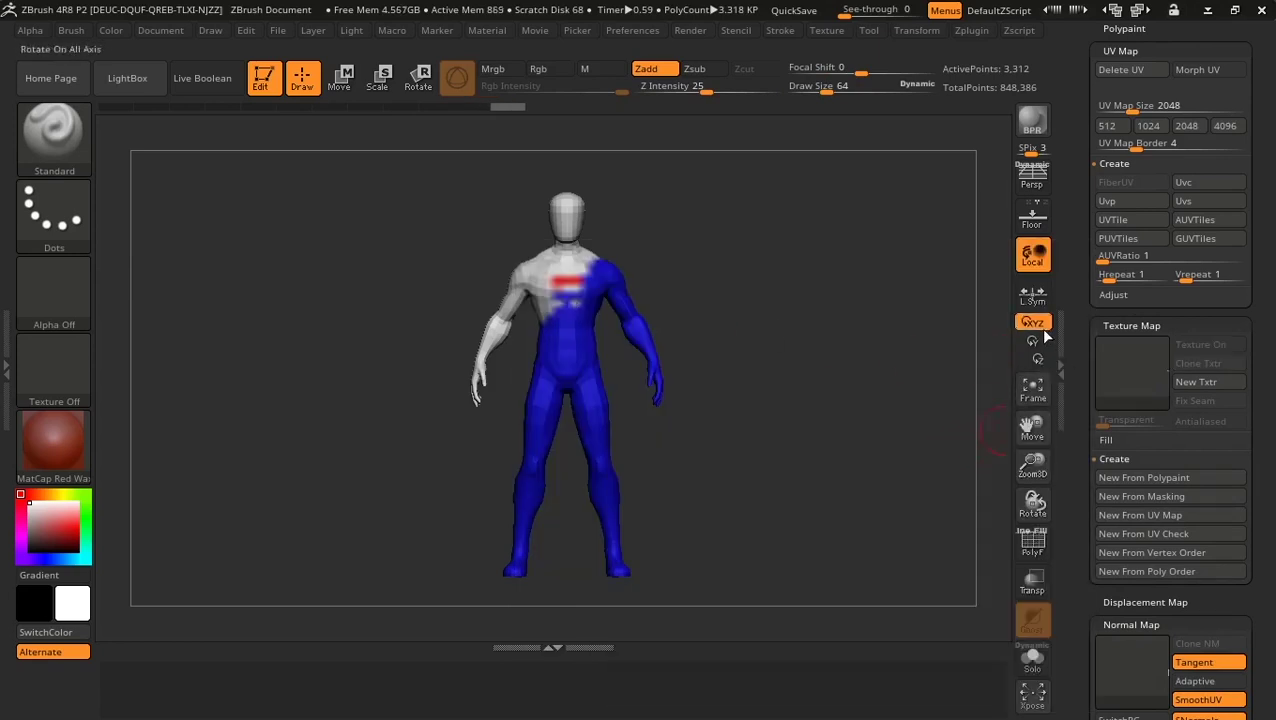
{"action": "scroll", "coordinate": [1076, 338], "scroll_direction": "up", "scroll_amount": 3}
{"action": "scroll", "coordinate": [1076, 338], "scroll_direction": "up", "scroll_amount": 5}
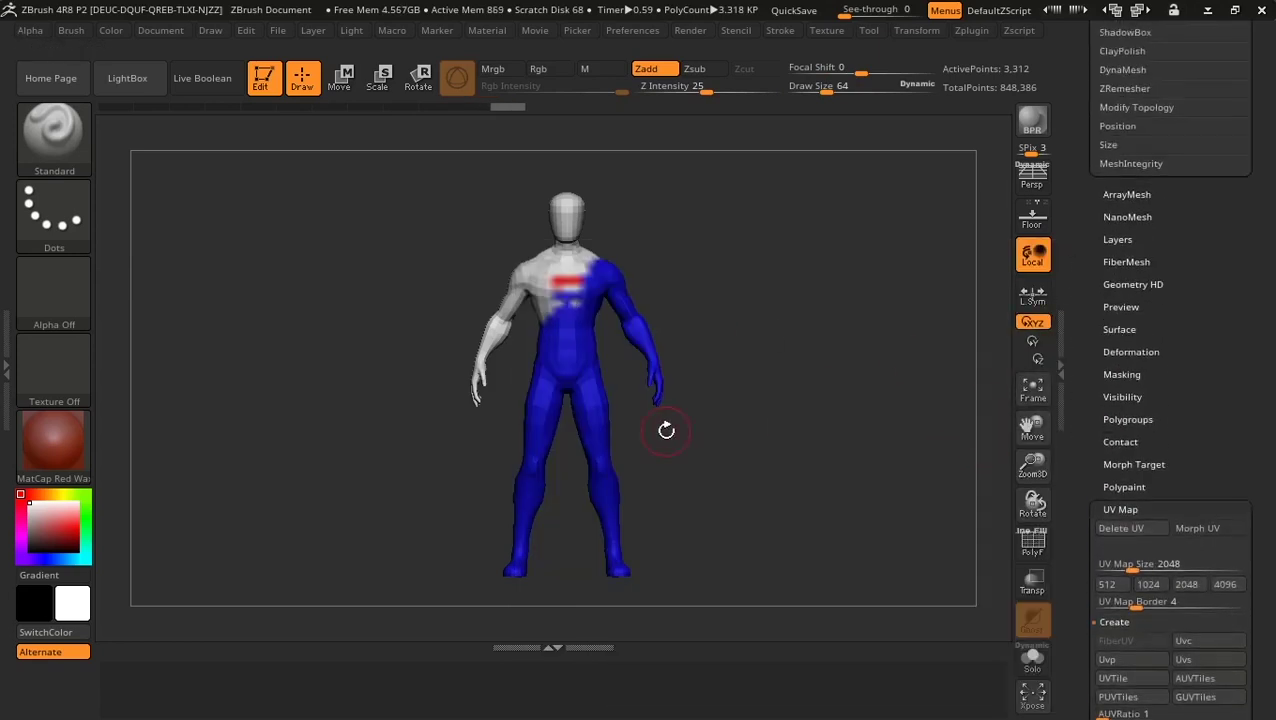
Raise the figure back to subdivision level 5, with 848,386 active points.
{"action": "key", "text": "d"}
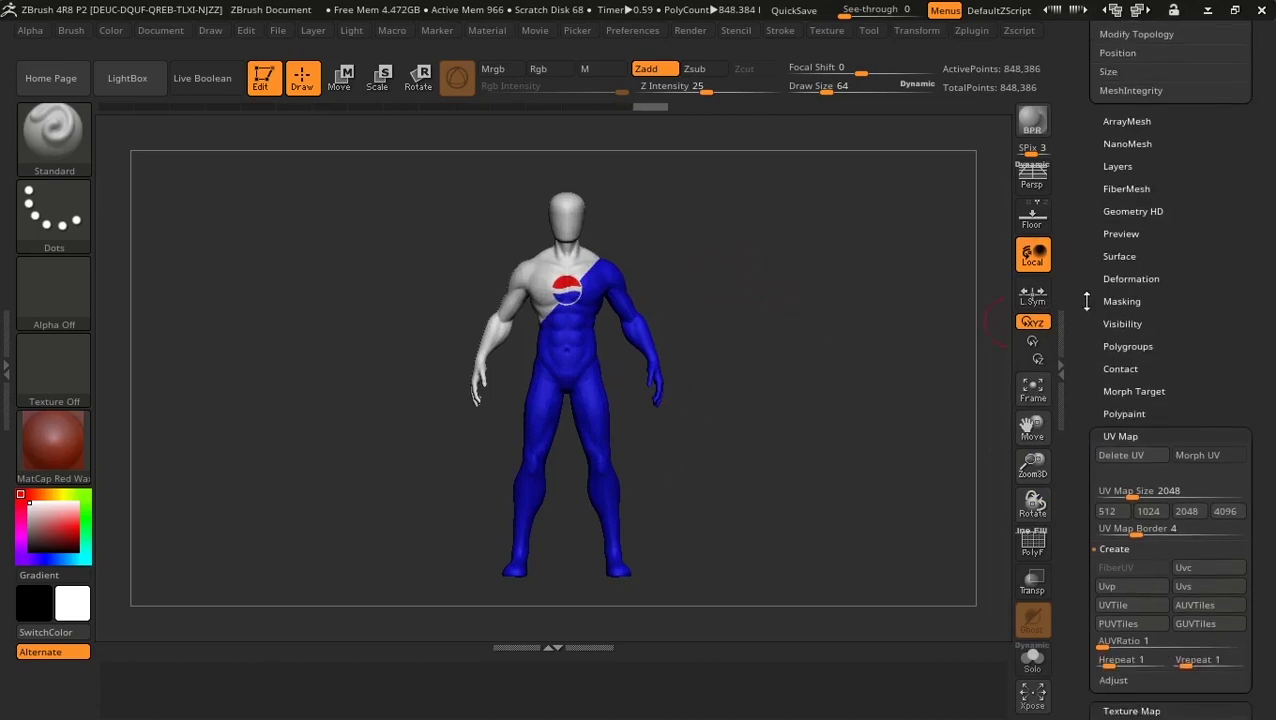
{"action": "scroll", "coordinate": [1085, 350], "scroll_direction": "down", "scroll_amount": 3}
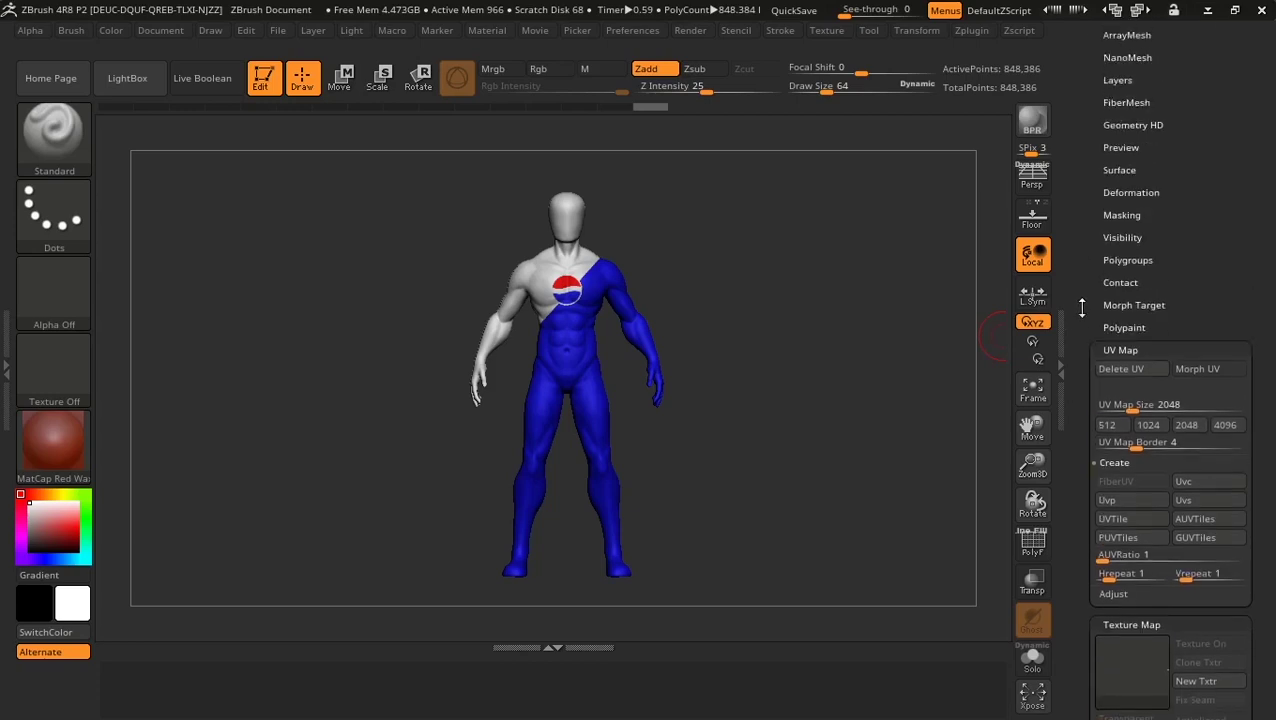
{"action": "left_click_drag", "start_coordinate": [1082, 331], "coordinate": [1081, 470]}
{"action": "mouse_move", "coordinate": [1087, 157]}
{"action": "left_mouse_down"}
{"action": "mouse_move", "coordinate": [1087, 283]}
{"action": "mouse_move", "coordinate": [1080, 261]}
{"action": "left_mouse_up"}
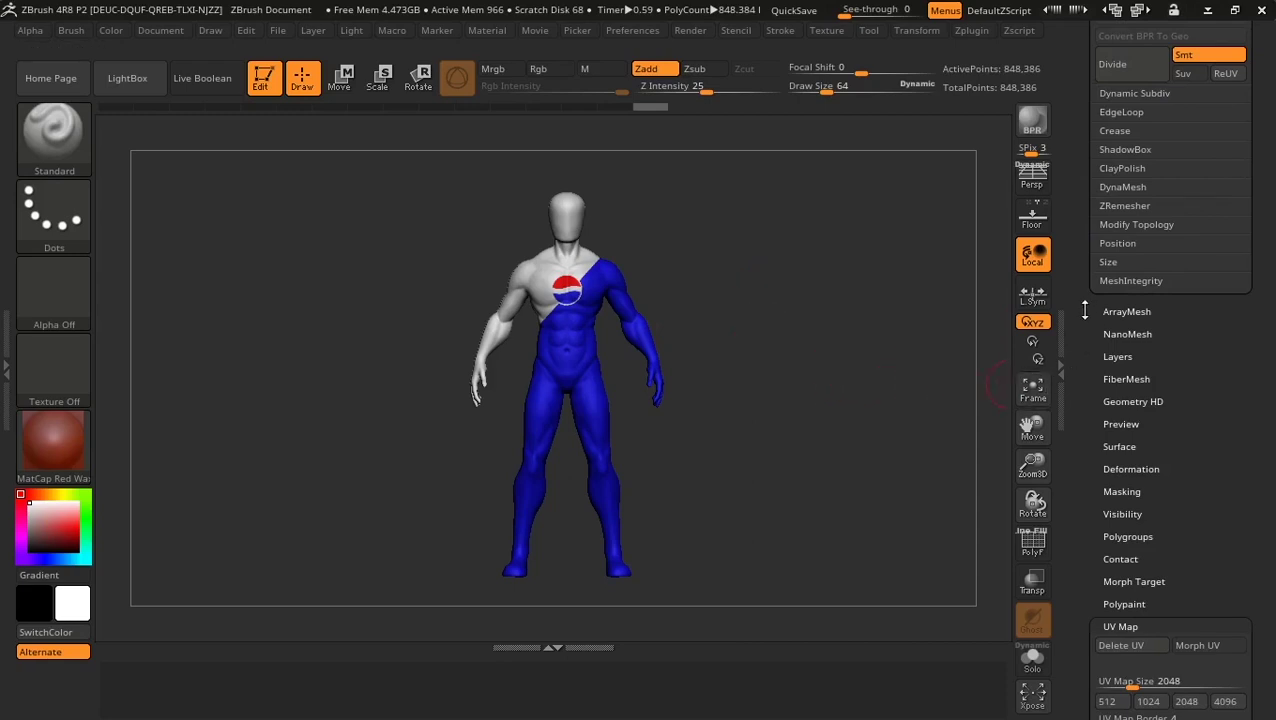
{"action": "mouse_move", "coordinate": [1084, 312]}
{"action": "left_mouse_down"}
{"action": "mouse_move", "coordinate": [1084, 420]}
{"action": "mouse_move", "coordinate": [1080, 198]}
{"action": "mouse_move", "coordinate": [1131, 432]}
{"action": "left_mouse_up"}
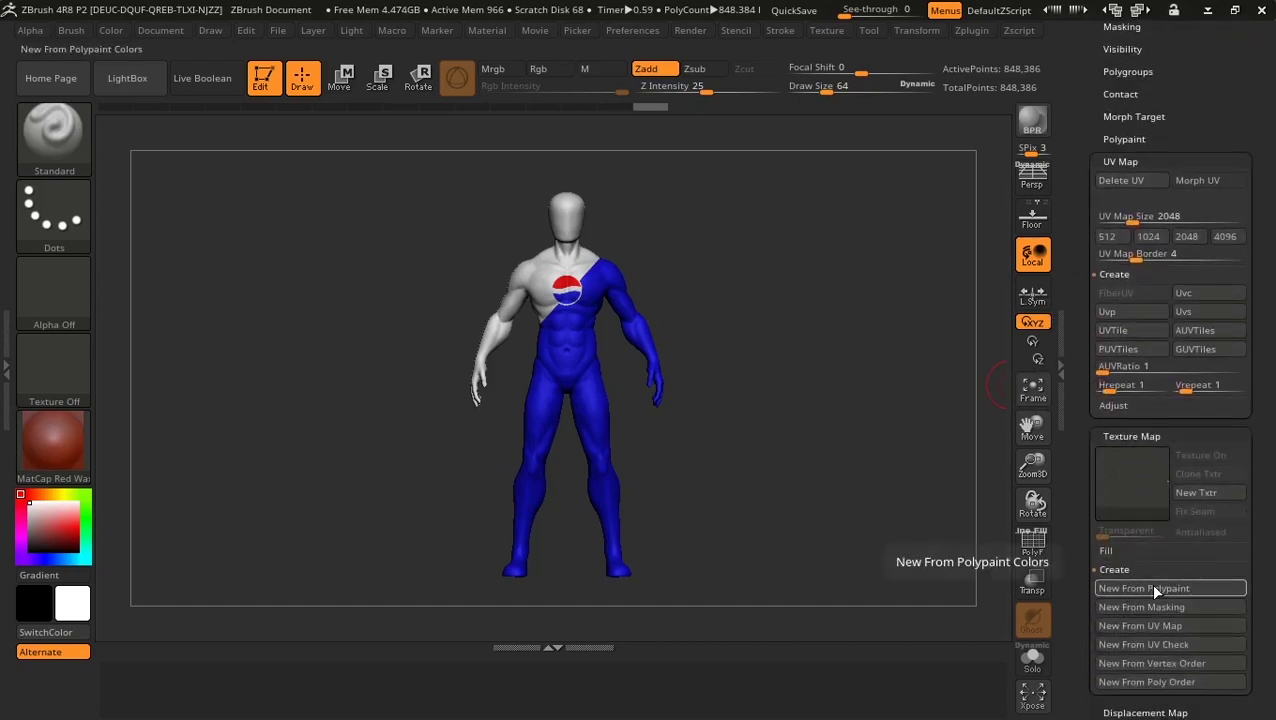
{"action": "left_click_drag", "start_coordinate": [1074, 370], "coordinate": [1074, 296]}
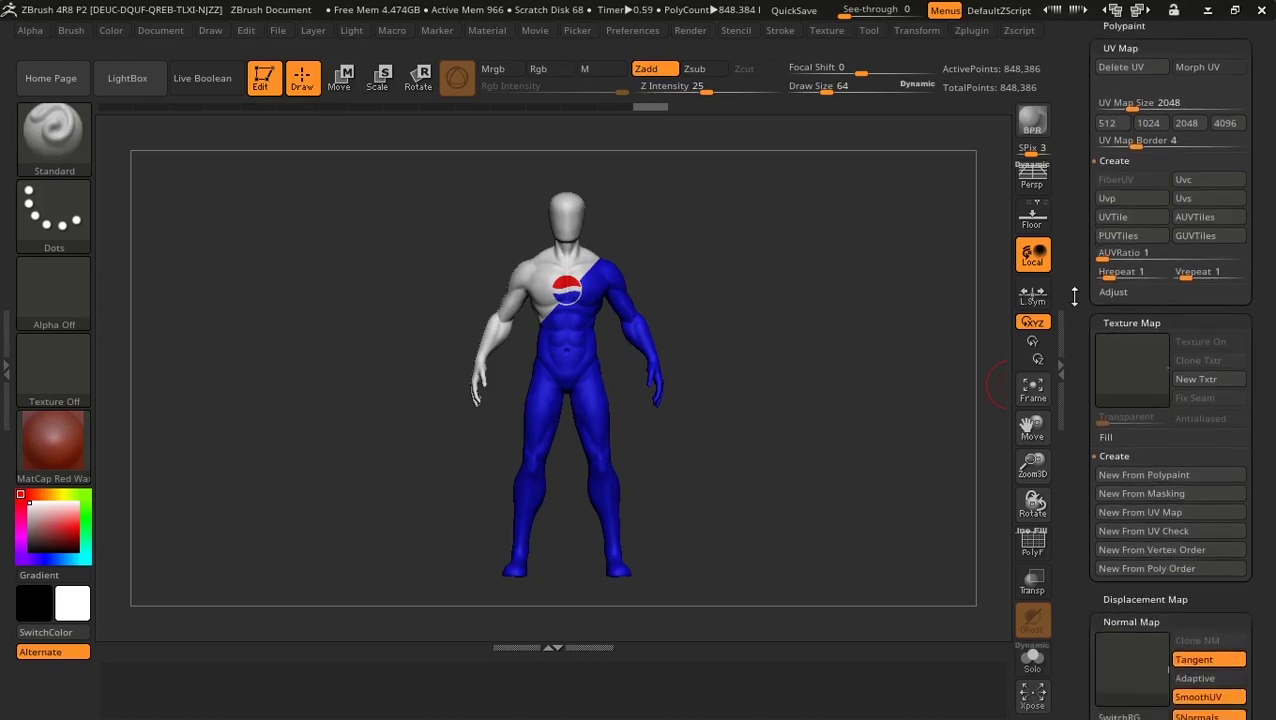
{"action": "left_click_drag", "start_coordinate": [1067, 382], "coordinate": [1067, 298]}
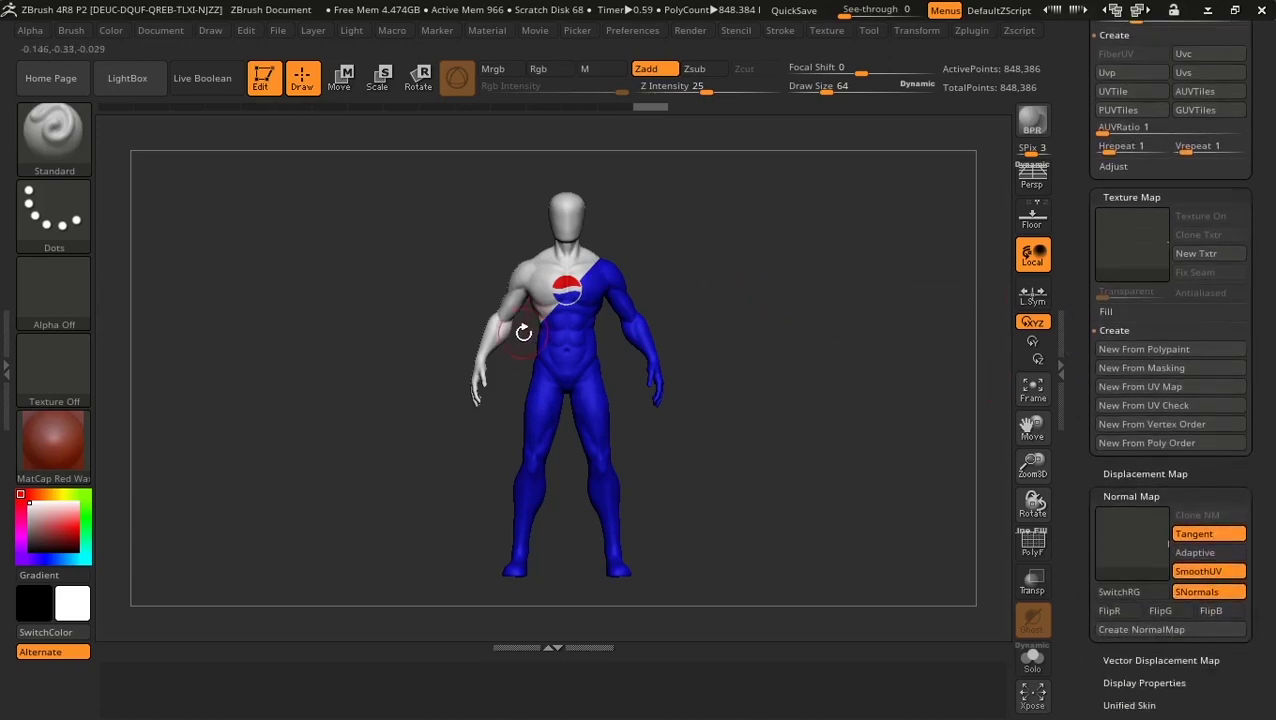
{"action": "left_click_drag", "start_coordinate": [1086, 492], "coordinate": [1090, 424]}
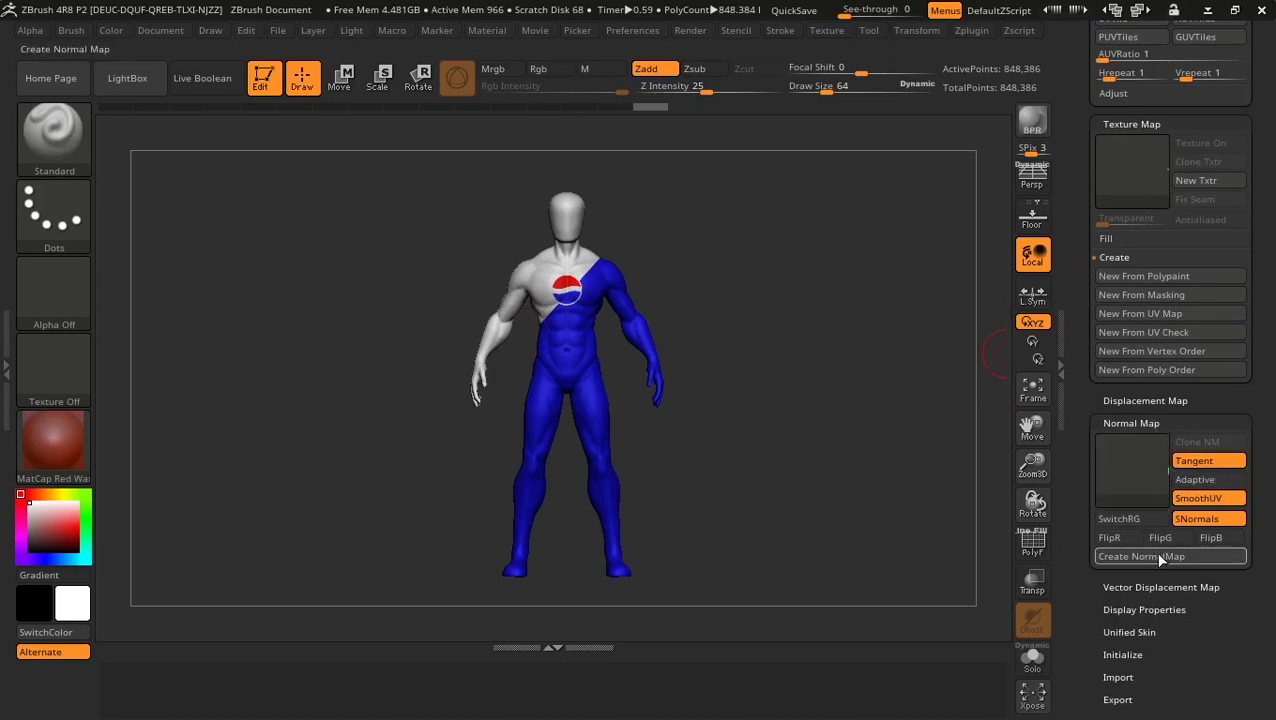
{"action": "left_click_drag", "start_coordinate": [1090, 345], "coordinate": [1098, 474]}
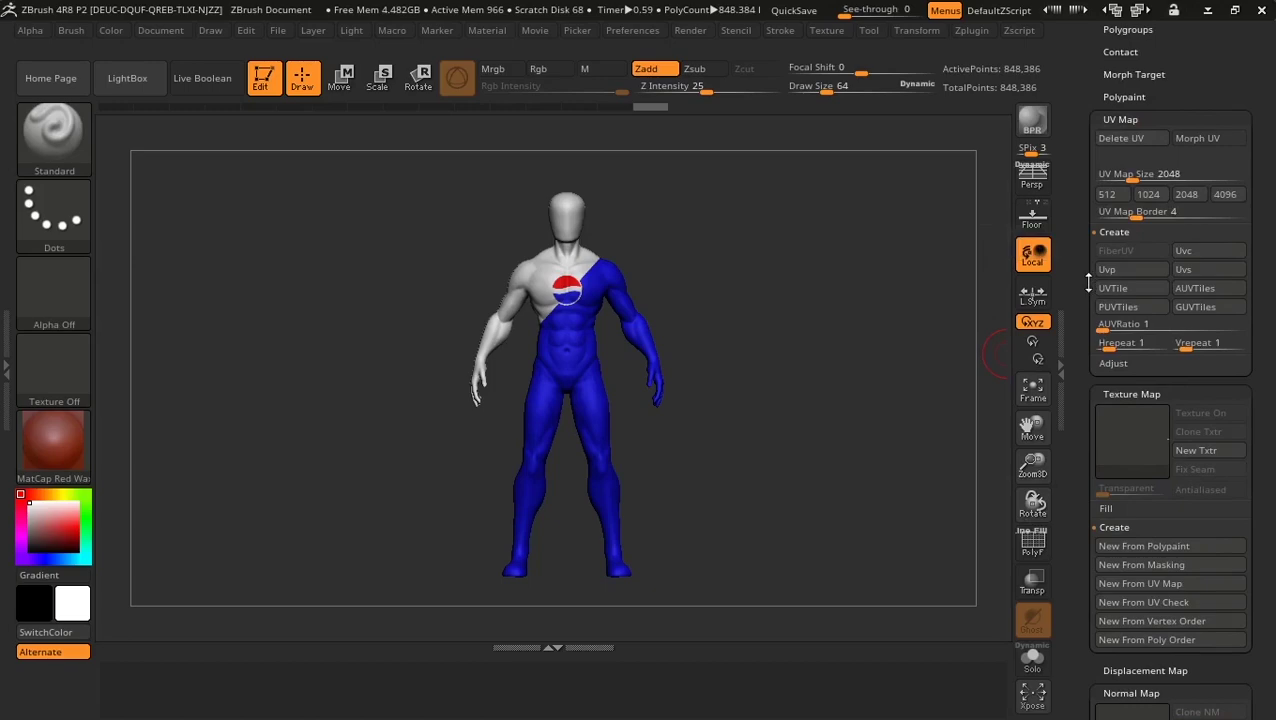